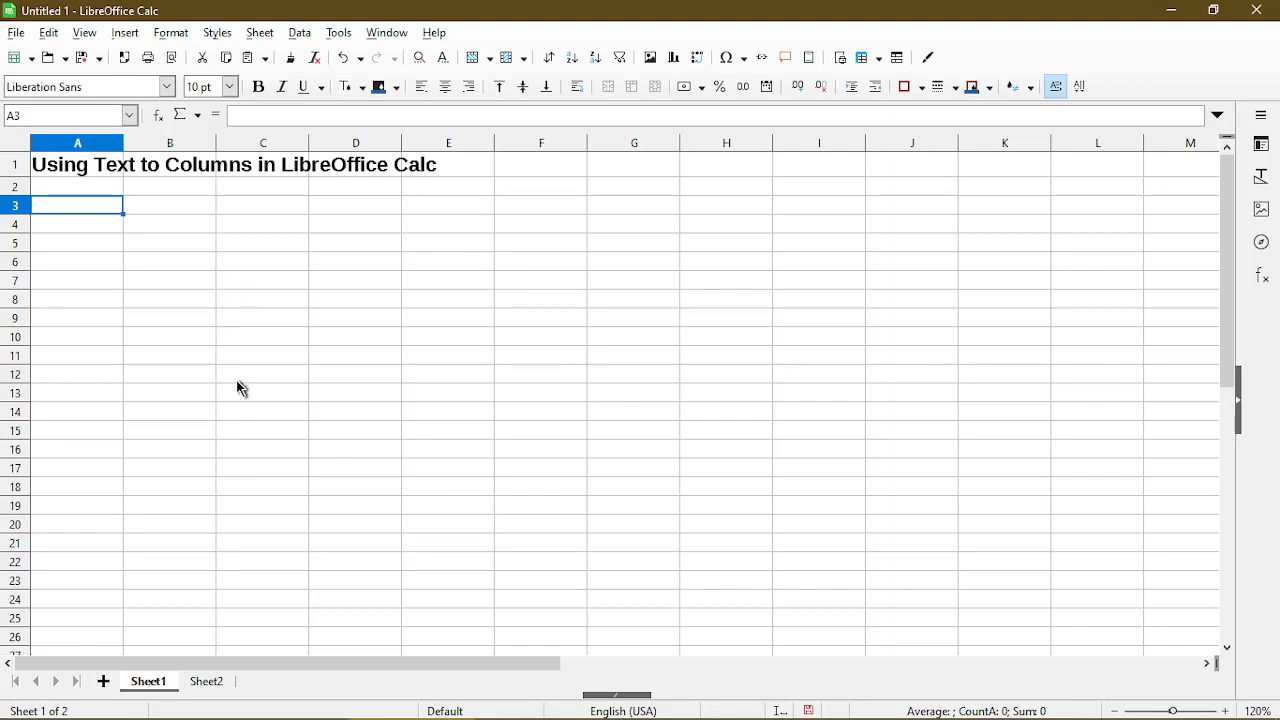
# Split A2:A47 on Sheet2 with Text to Columns at a fixed width, placing the break at position 6, right after "Name: ".
pyautogui.click(207, 681)
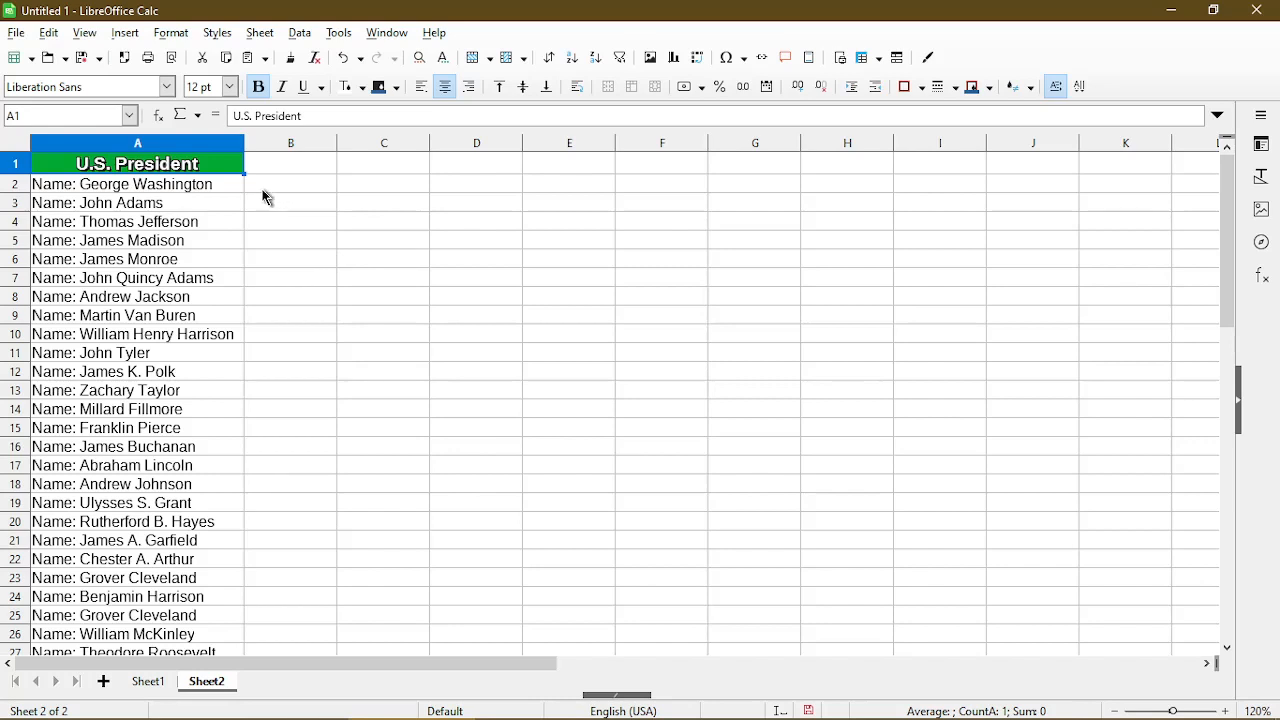
pyautogui.press('Down')
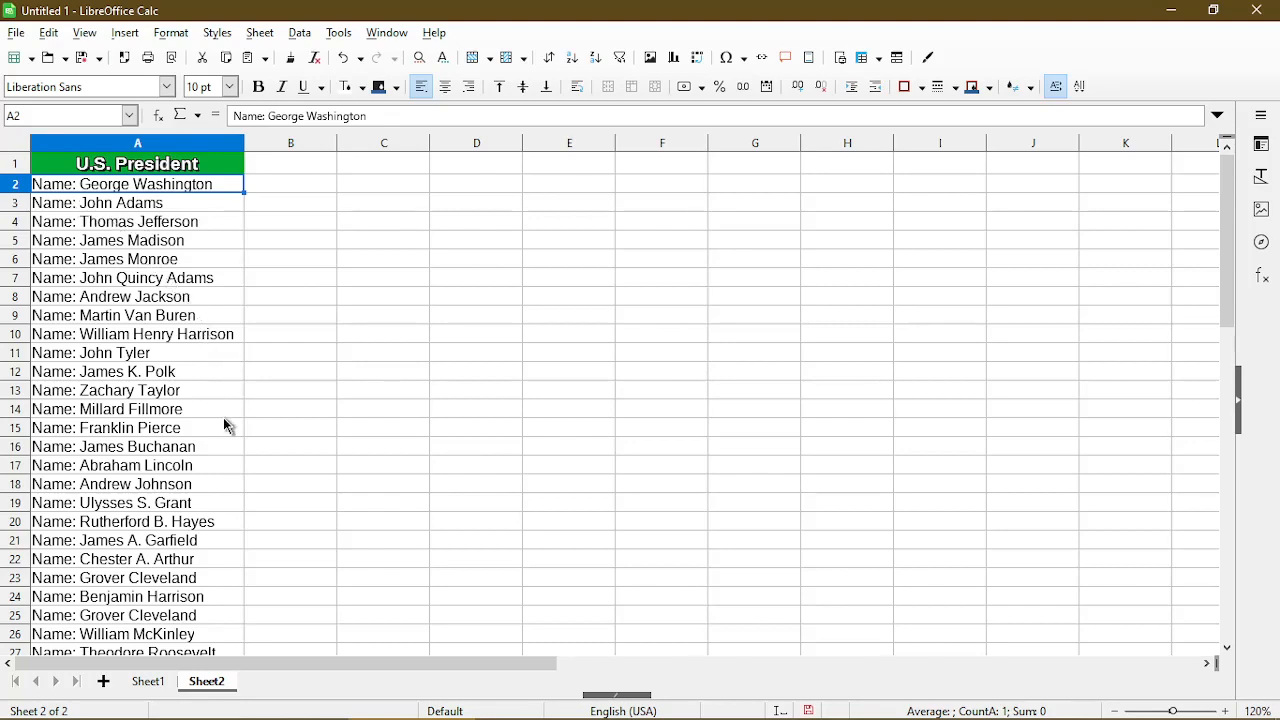
pyautogui.scroll(-3, 226, 425)
pyautogui.scroll(-10, 223, 417)
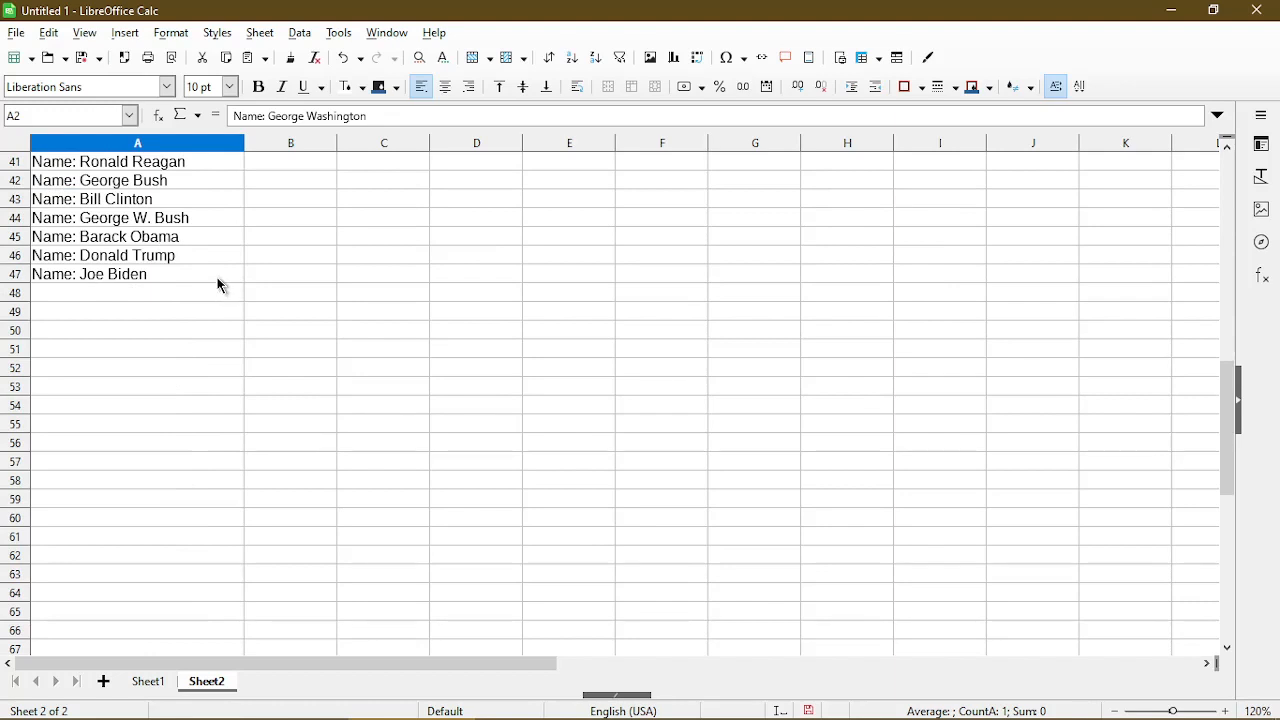
pyautogui.keyDown('shift'); pyautogui.click(217, 277); pyautogui.keyUp('shift')
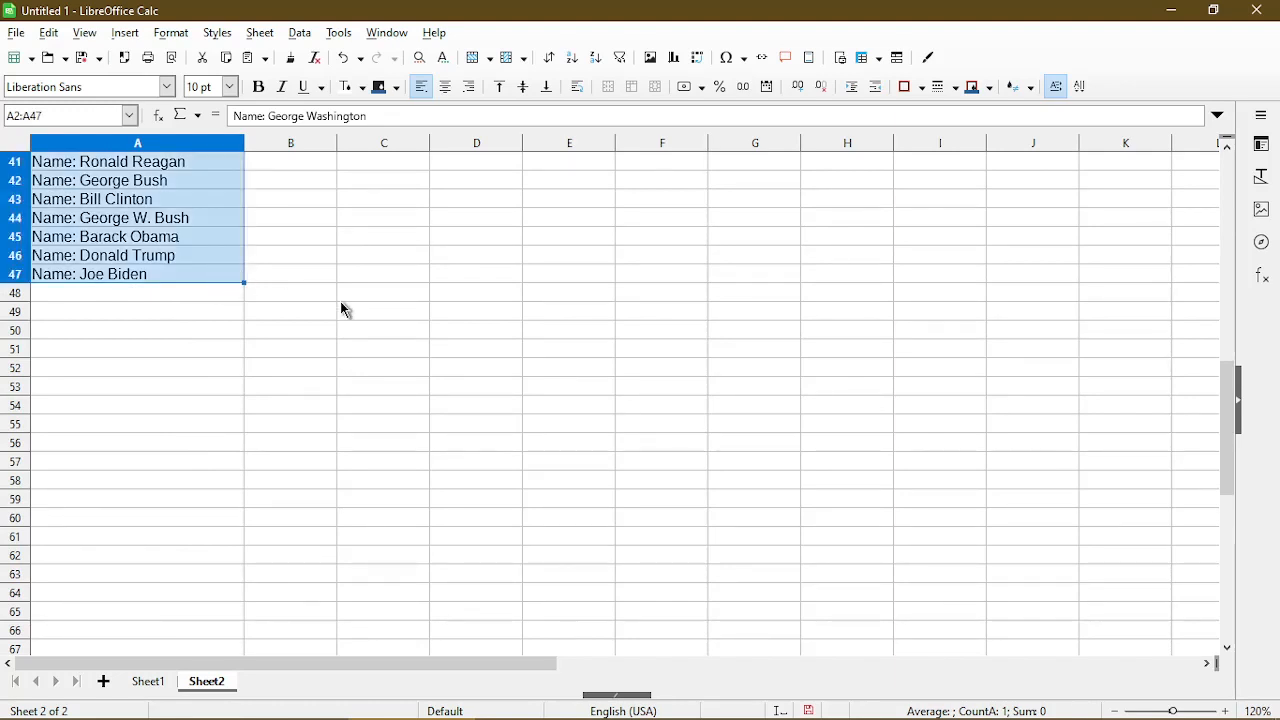
pyautogui.scroll(13, 346, 309)
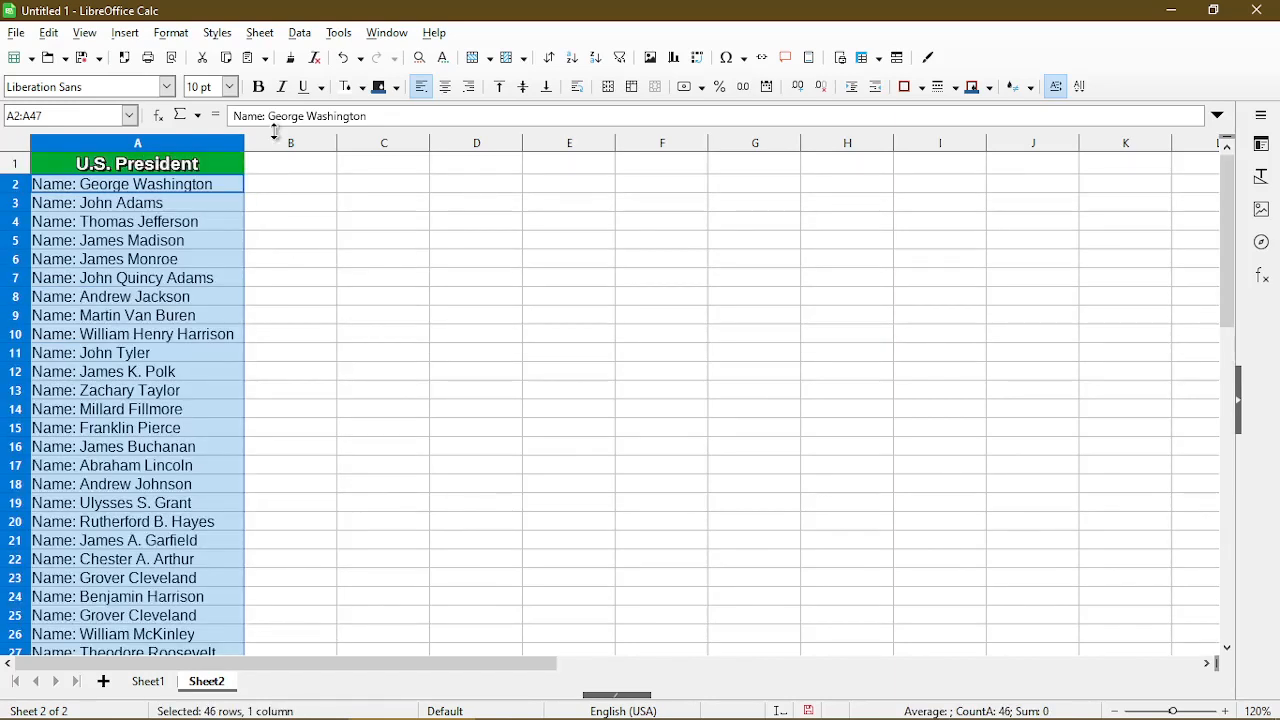
pyautogui.click(300, 33)
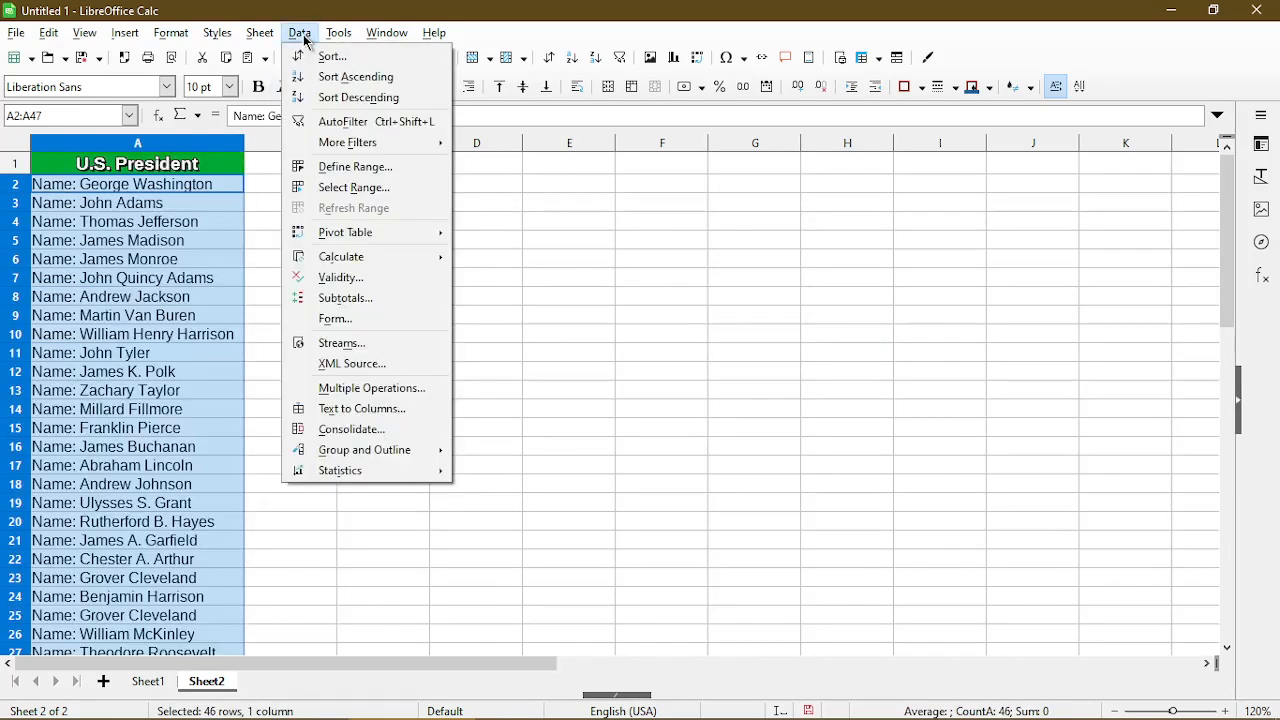
pyautogui.click(313, 414)
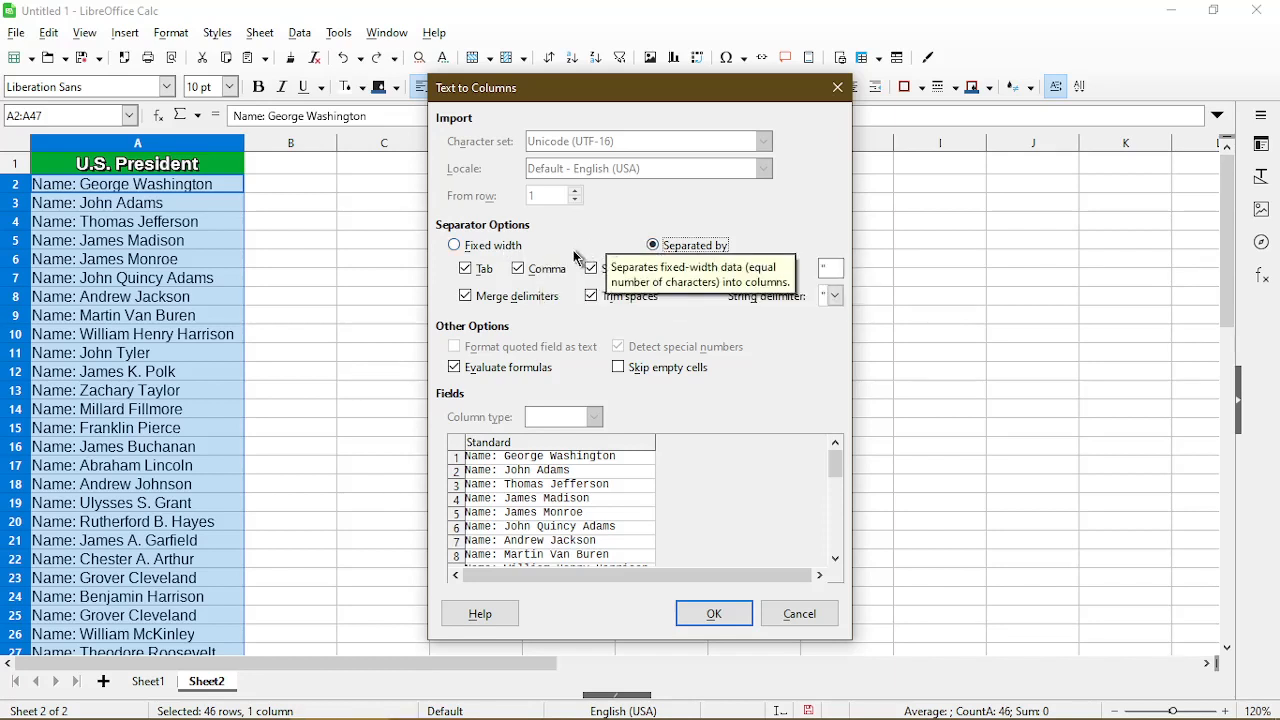
pyautogui.click(487, 245)
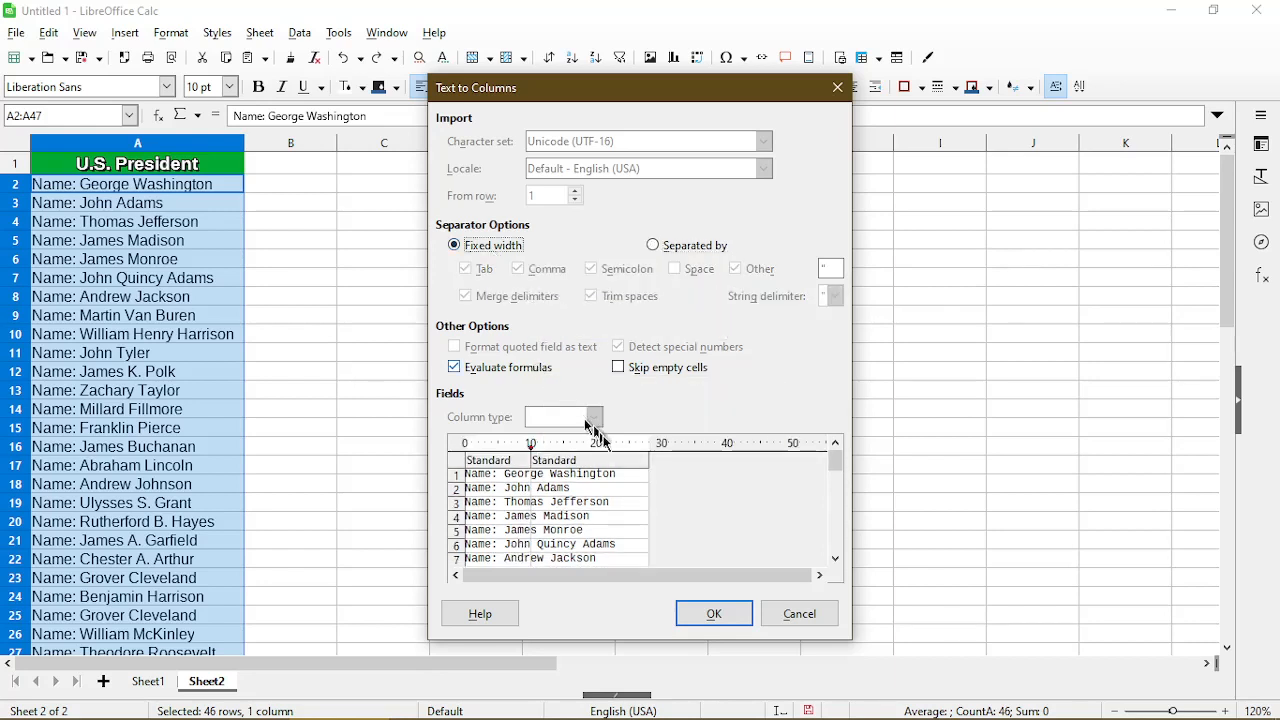
pyautogui.moveTo(605, 455); pyautogui.dragTo(507, 450)
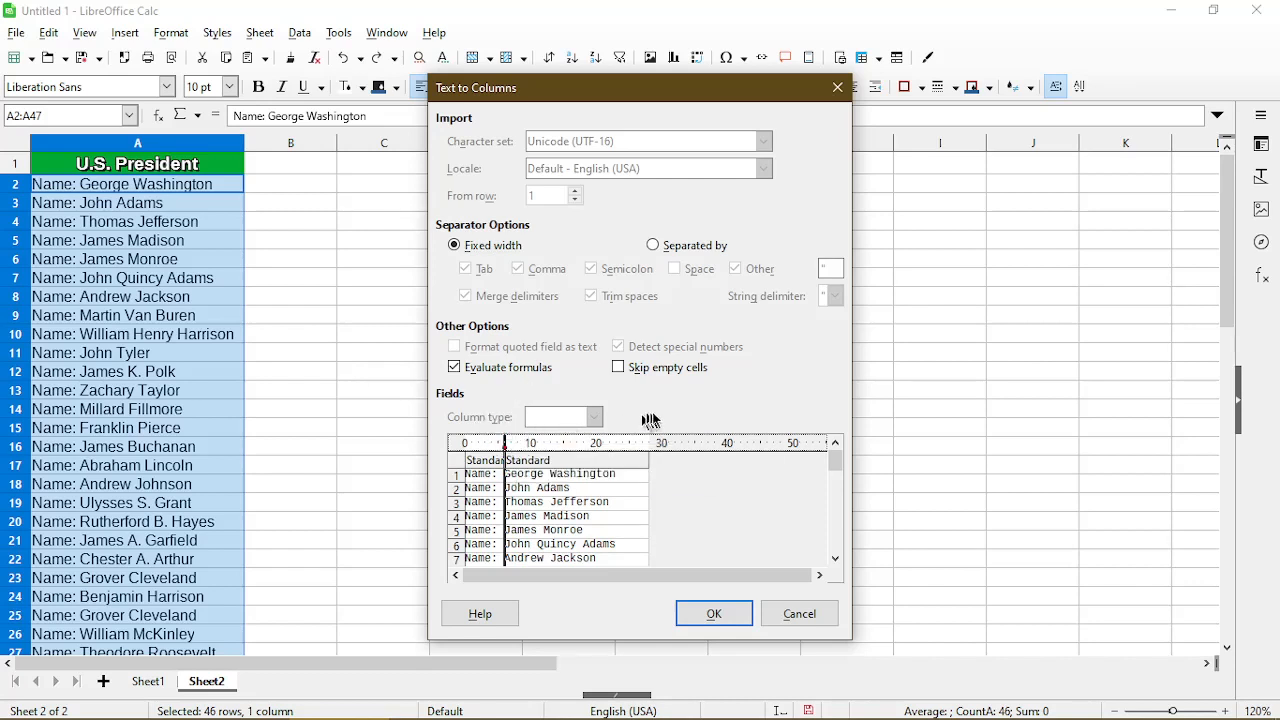
pyautogui.click(708, 622)
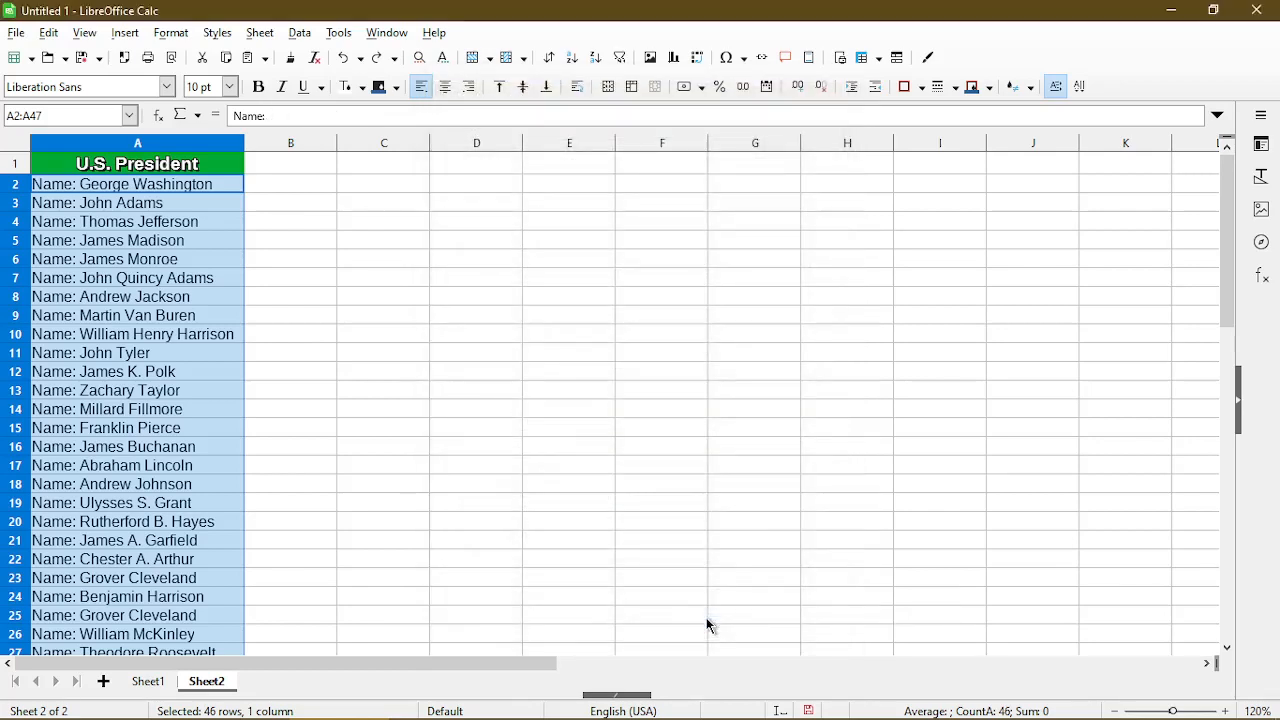
pyautogui.click(565, 524)
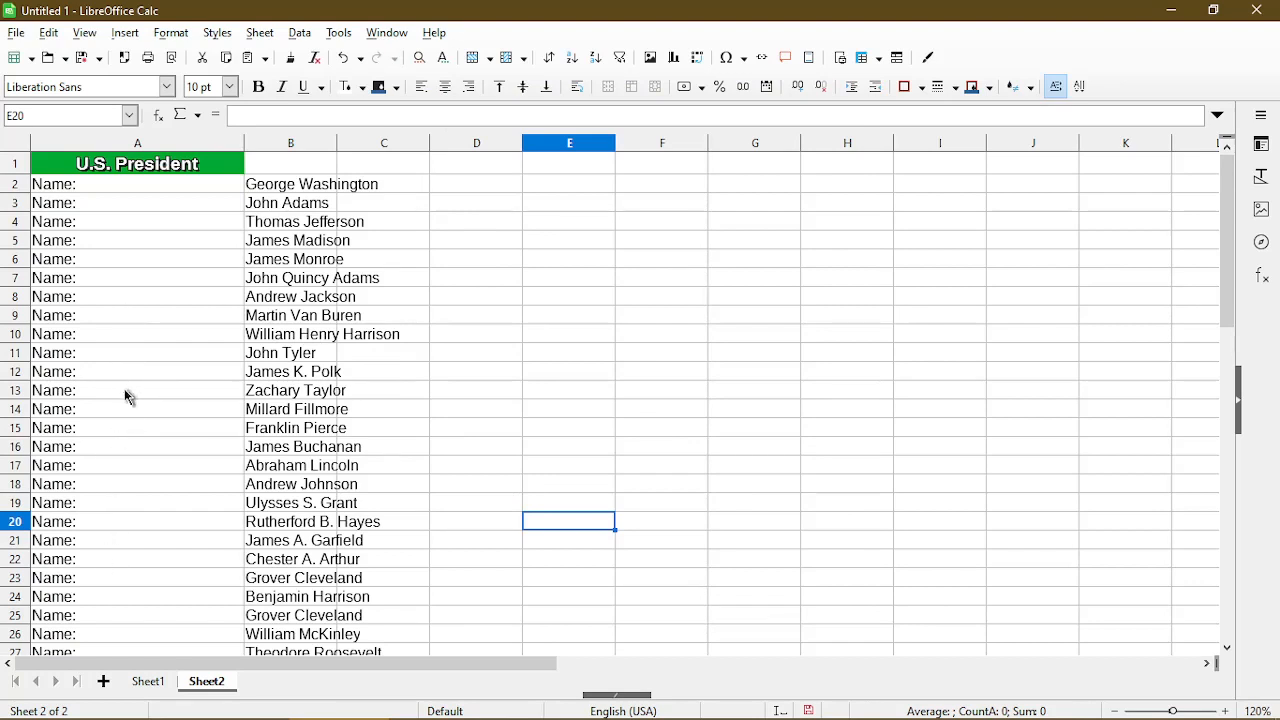
# Split the full names in B2:B47 with Text to Columns, adding Space as a separator and setting the Other separator to "(".
pyautogui.click(287, 192)
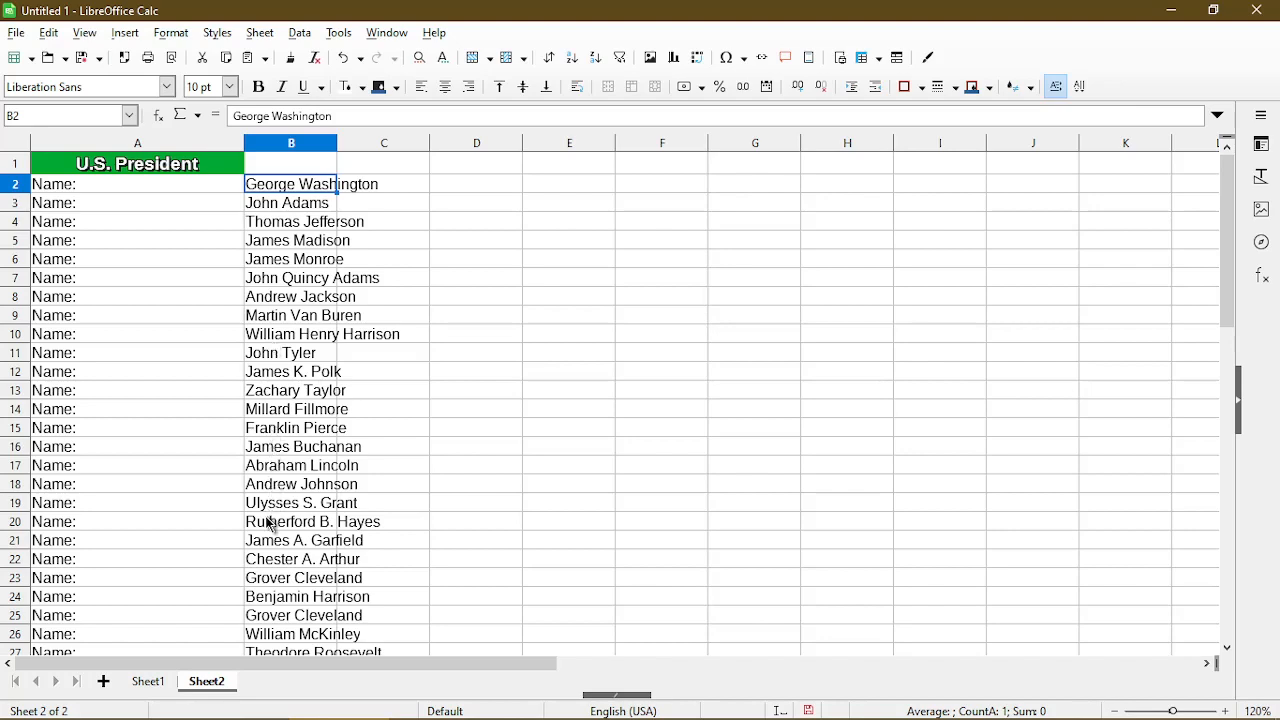
pyautogui.scroll(-11, 270, 523)
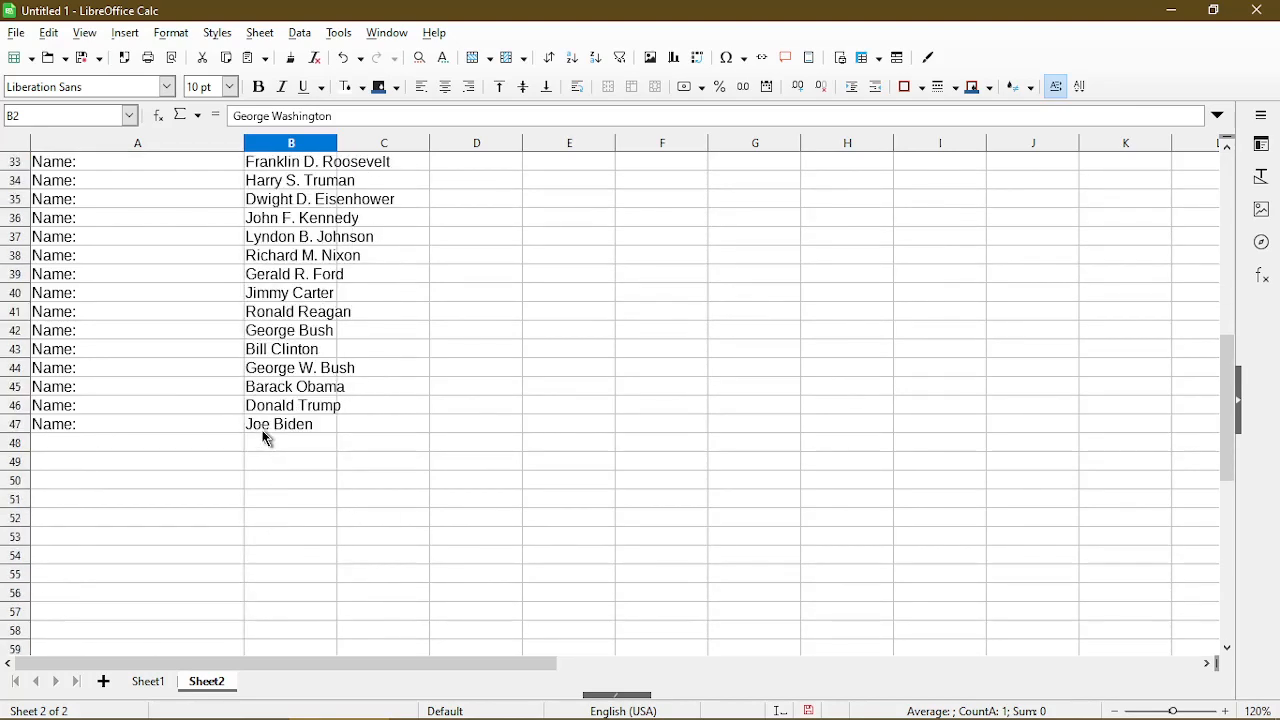
pyautogui.keyDown('shift'); pyautogui.click(268, 430); pyautogui.keyUp('shift')
pyautogui.scroll(11, 422, 445)
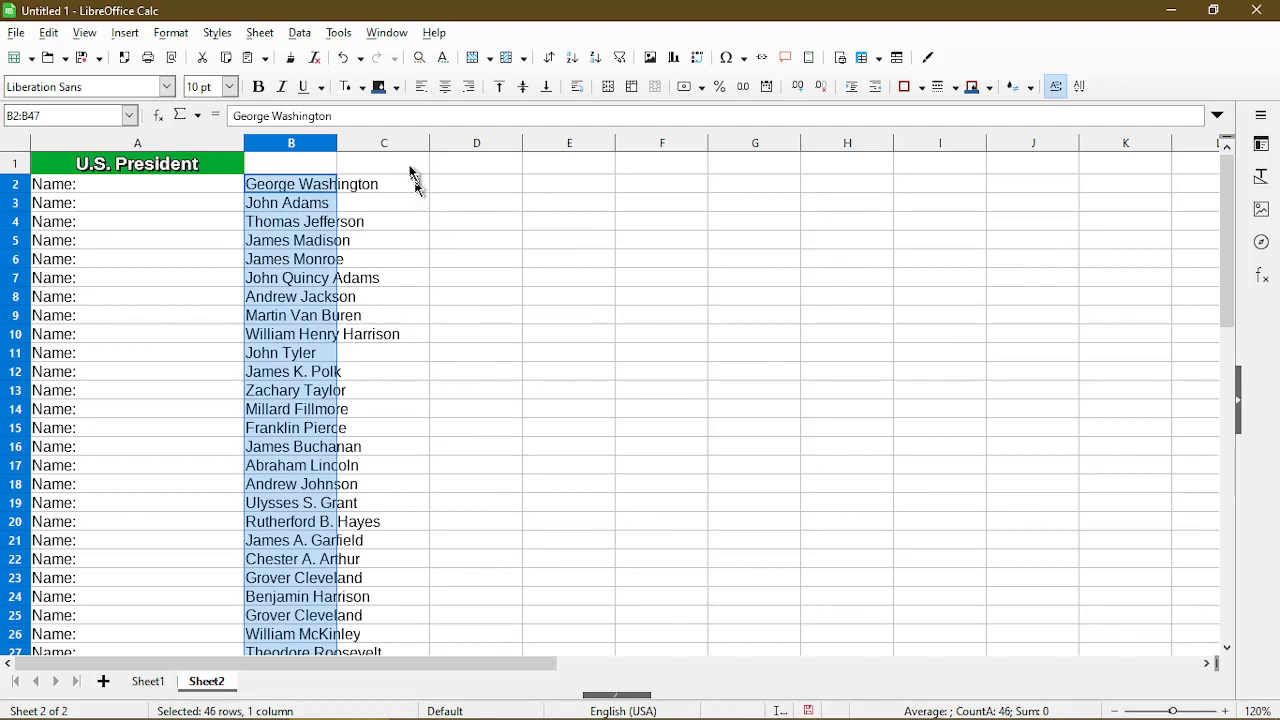
pyautogui.click(299, 33)
pyautogui.click(376, 412)
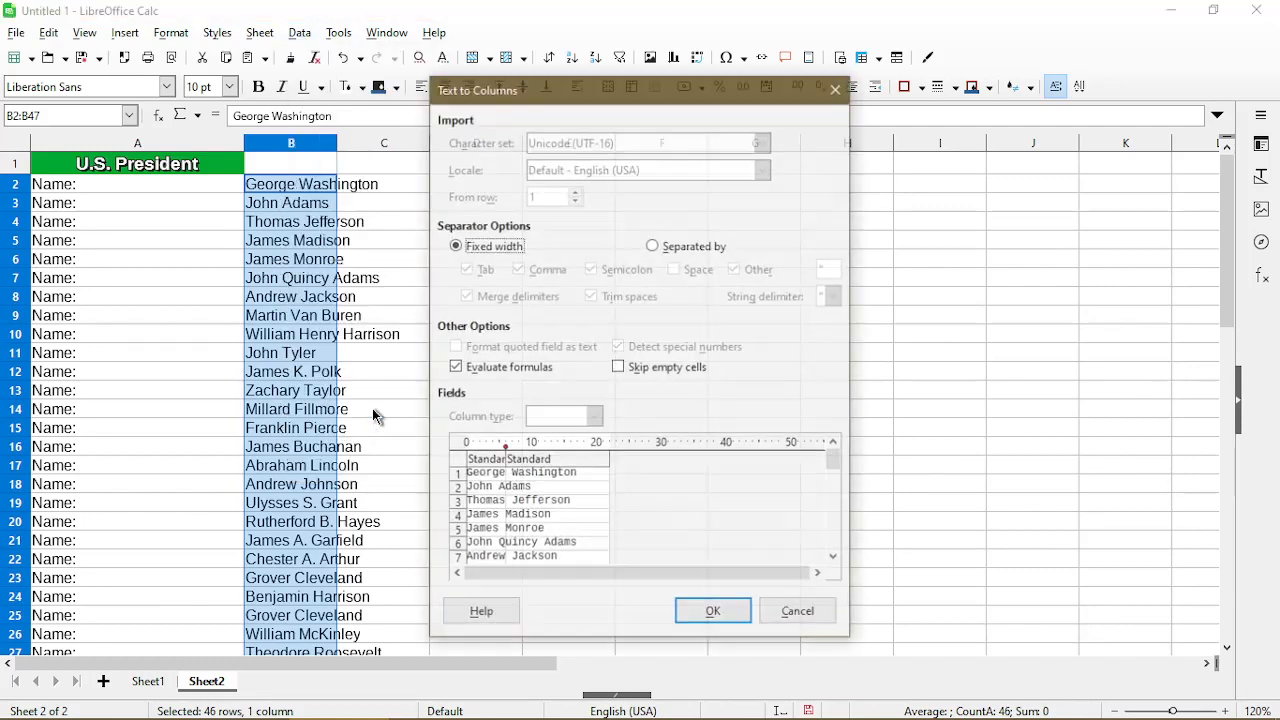
pyautogui.click(651, 246)
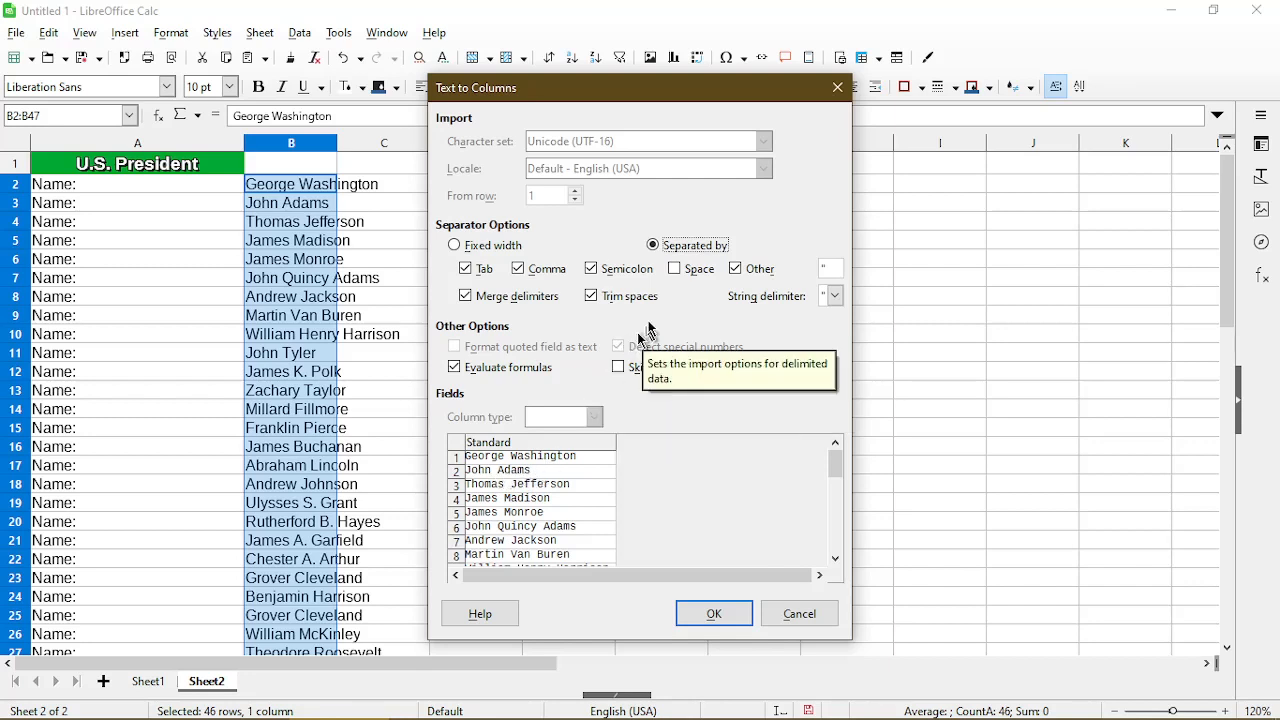
pyautogui.click(676, 269)
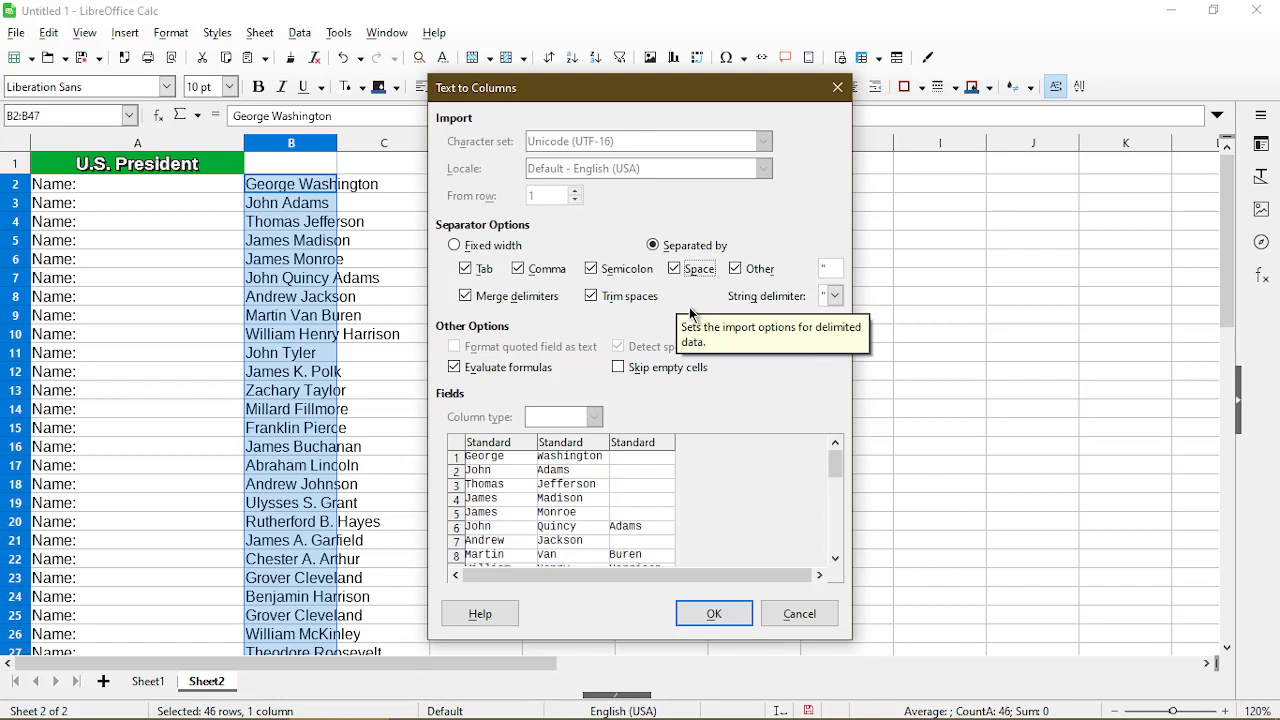
pyautogui.click(830, 268)
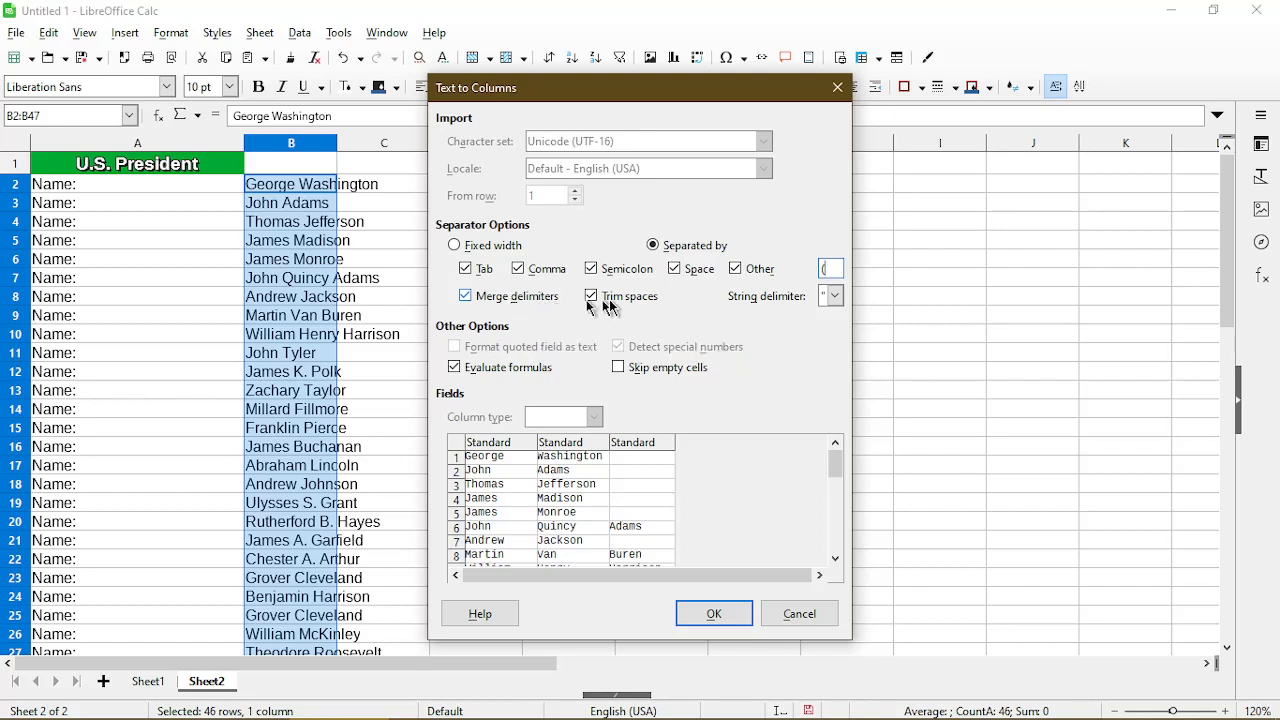
pyautogui.click(716, 614)
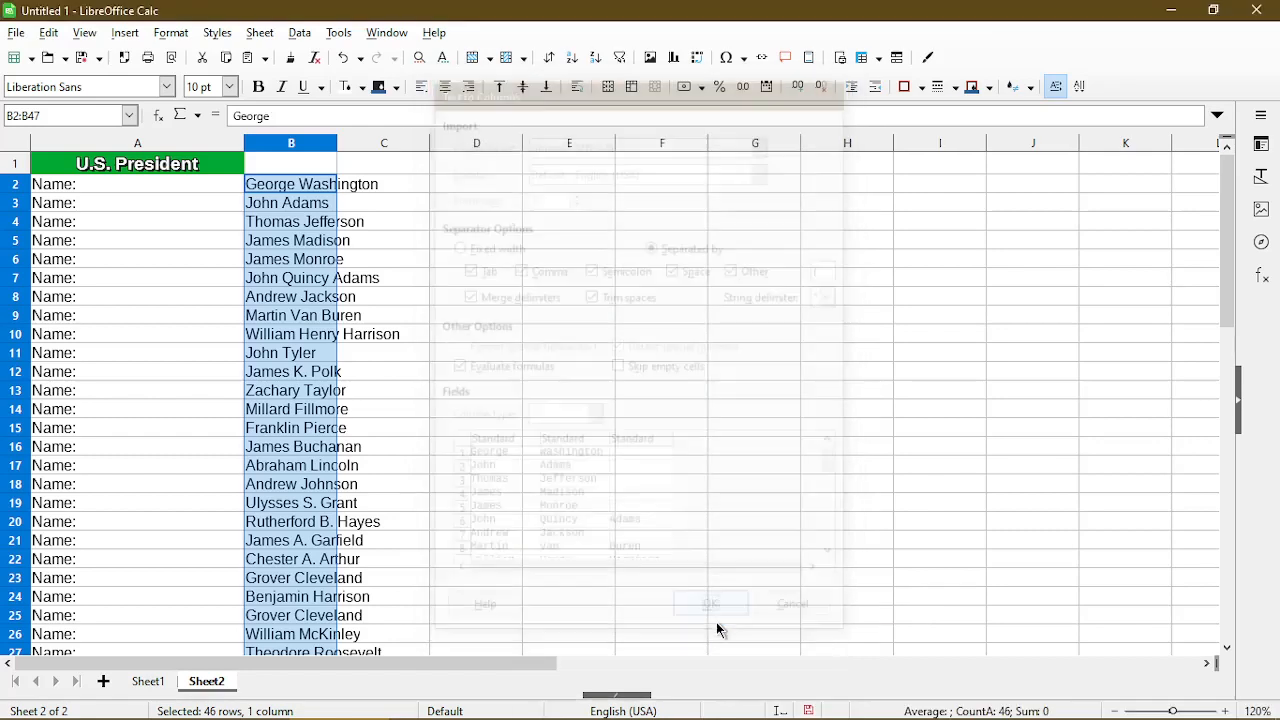
pyautogui.click(569, 486)
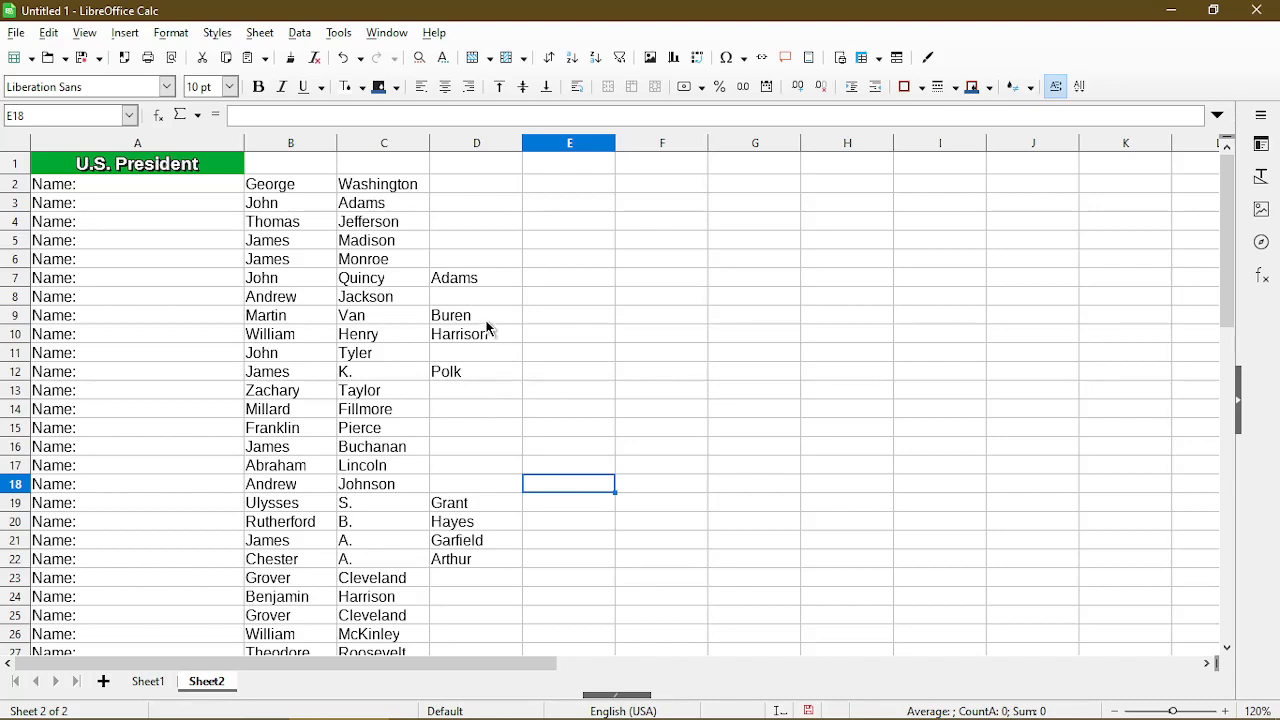
# Enter the column headings First Name, Middle and Last Name in B1:D1.
pyautogui.scroll(-4, 535, 547)
pyautogui.scroll(-3, 522, 543)
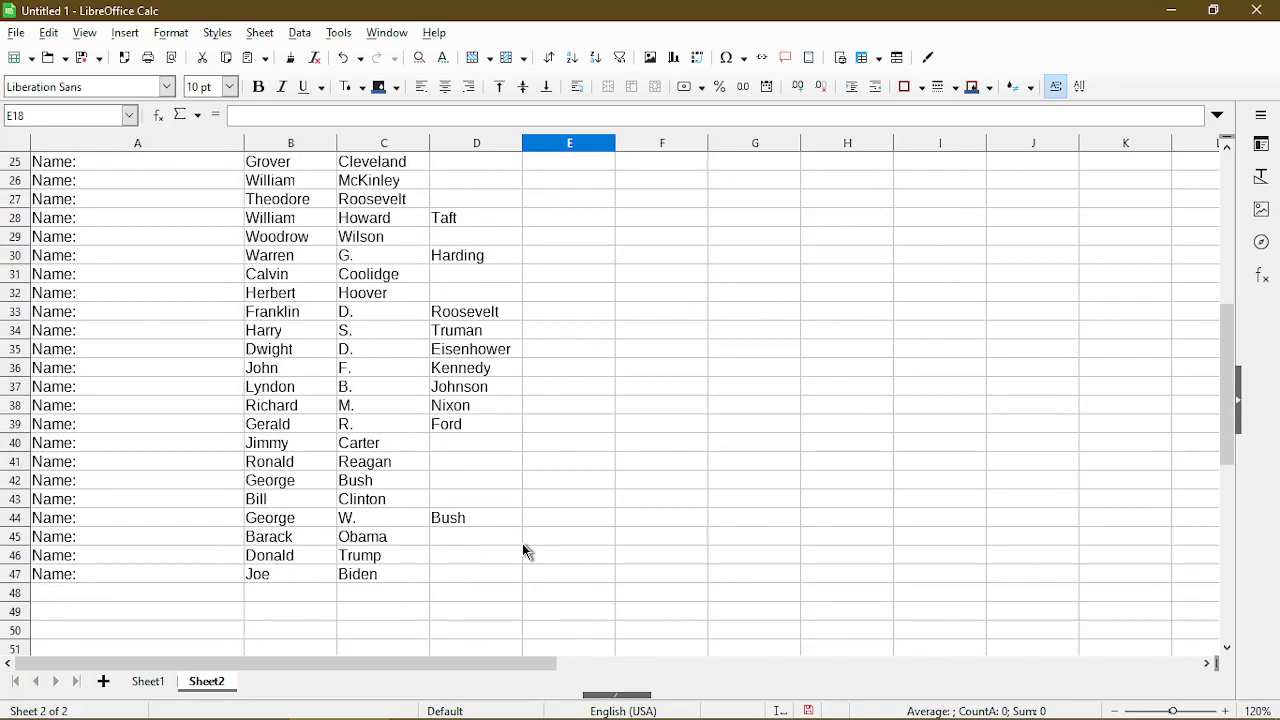
pyautogui.scroll(7, 503, 574)
pyautogui.click(313, 166)
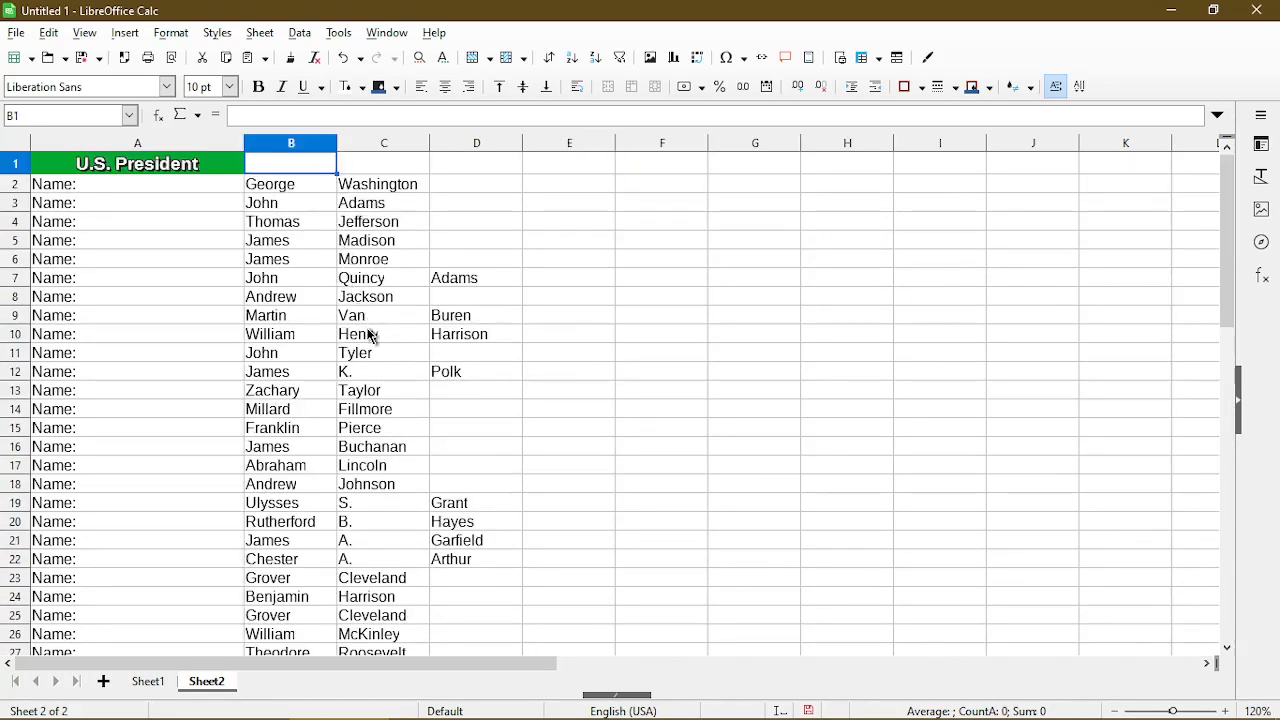
pyautogui.write('First')
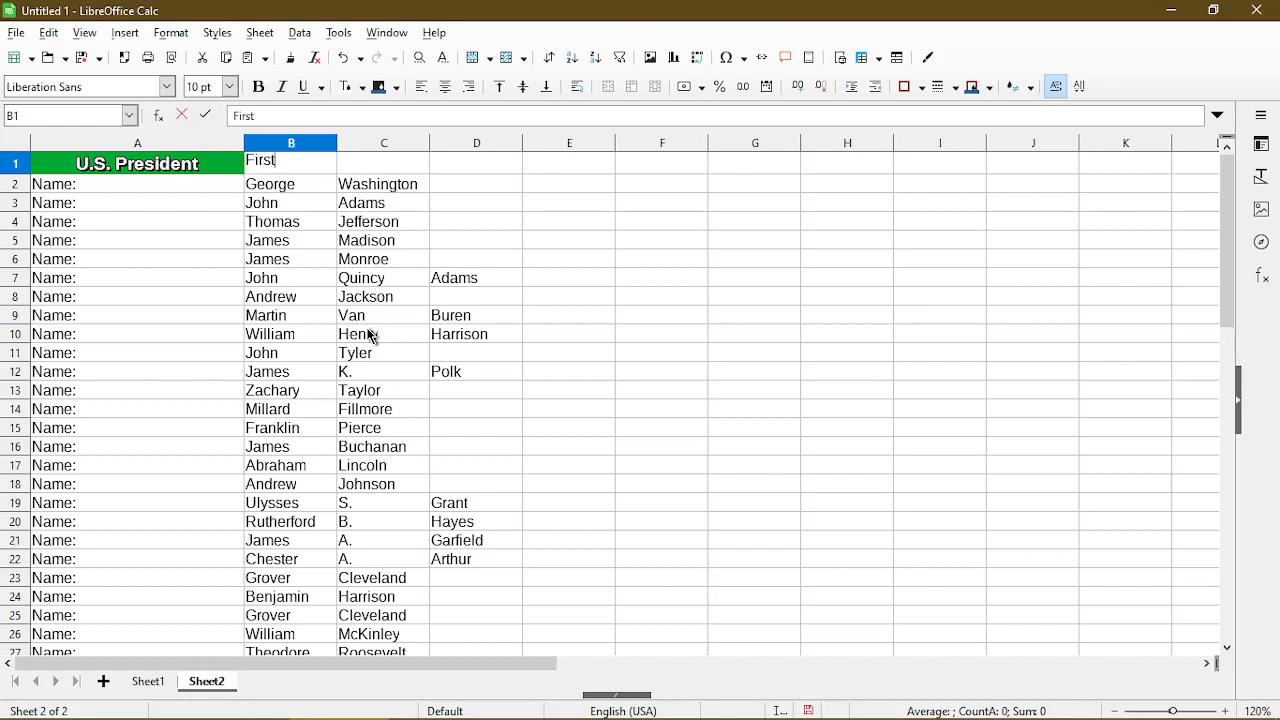
pyautogui.write(' Name')
pyautogui.press('Tab')
pyautogui.write('Middle')
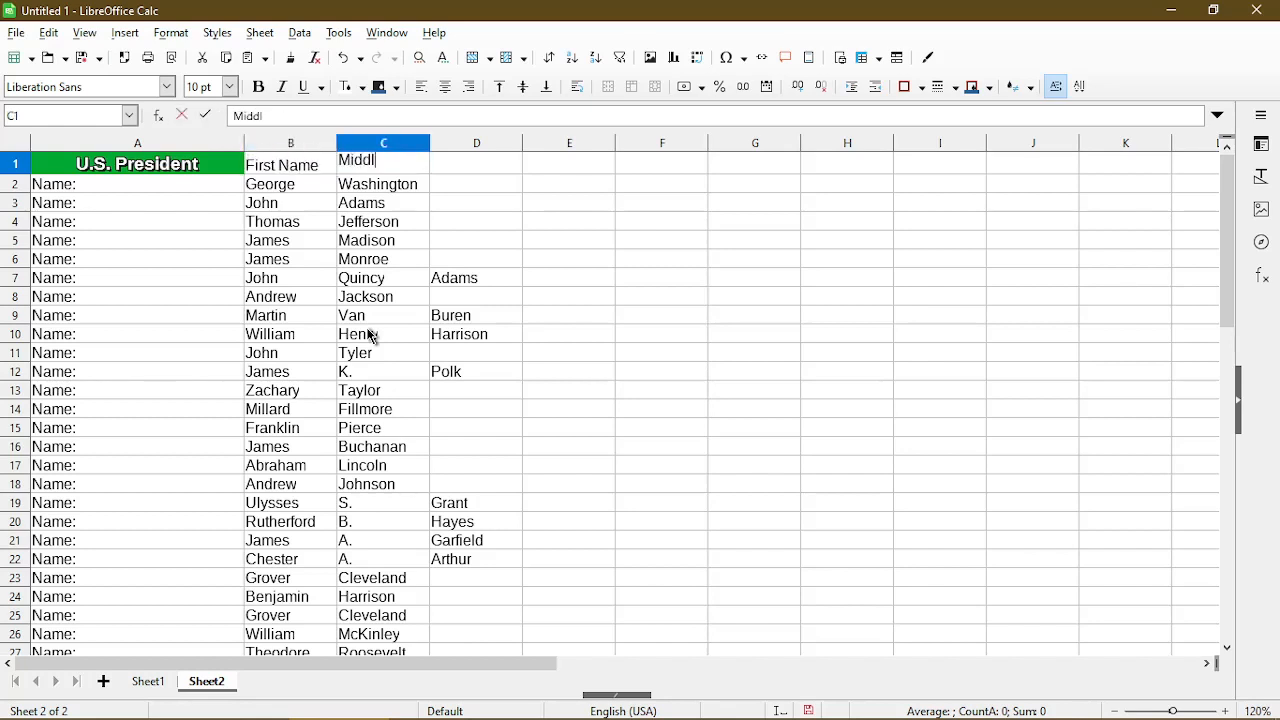
pyautogui.press('Tab')
pyautogui.write('Last Name')
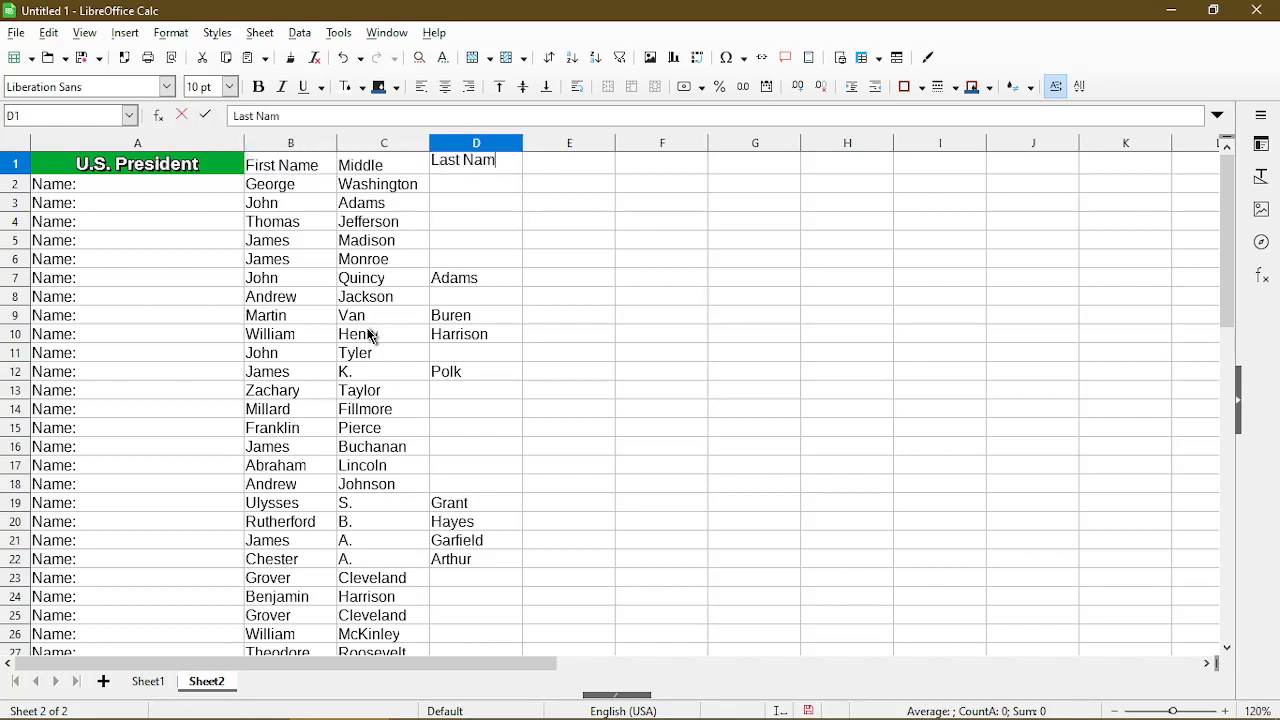
pyautogui.press('Return')
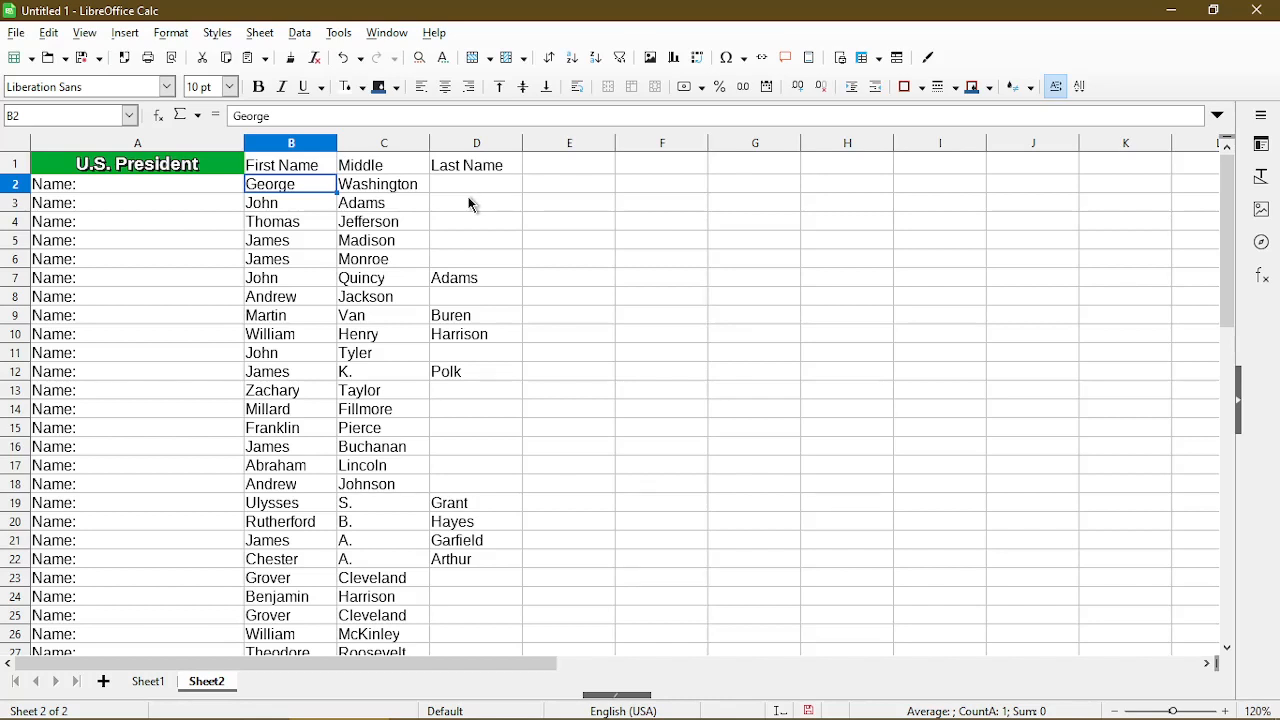
# Number the presidents from 1 to 46 in E2:E47 and label the column Order / Index in E1.
pyautogui.click(536, 190)
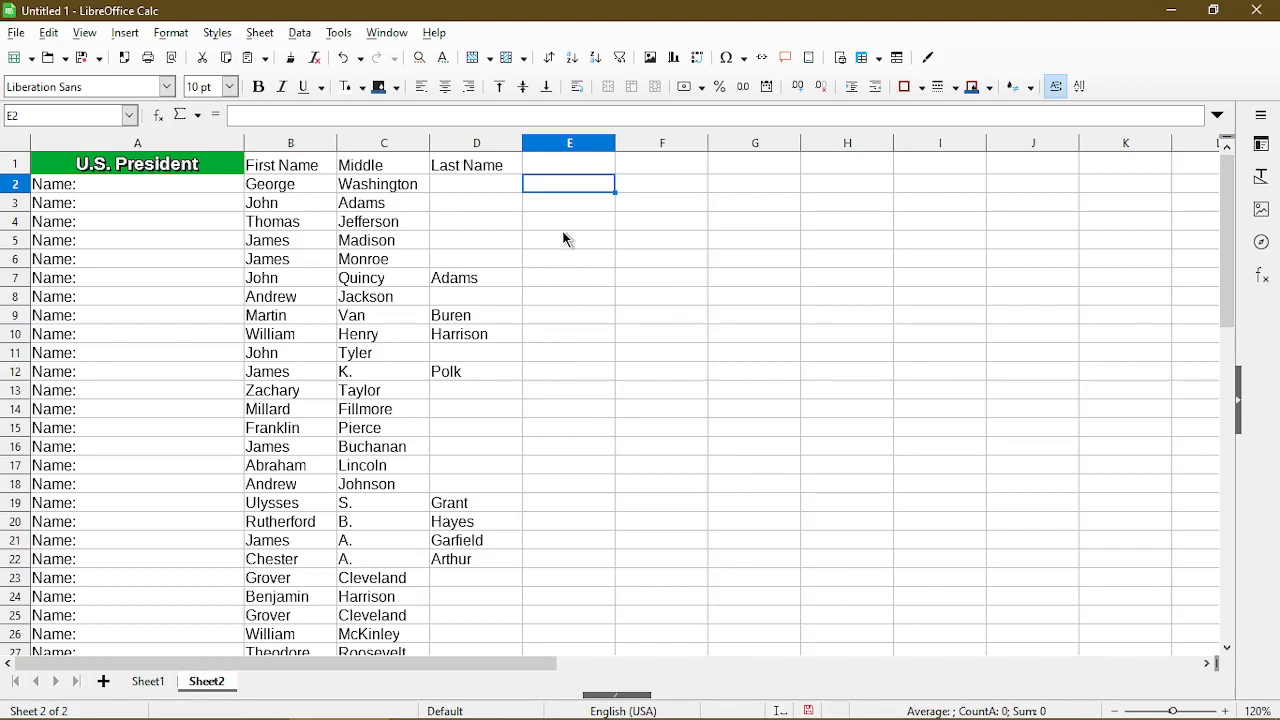
pyautogui.write('1')
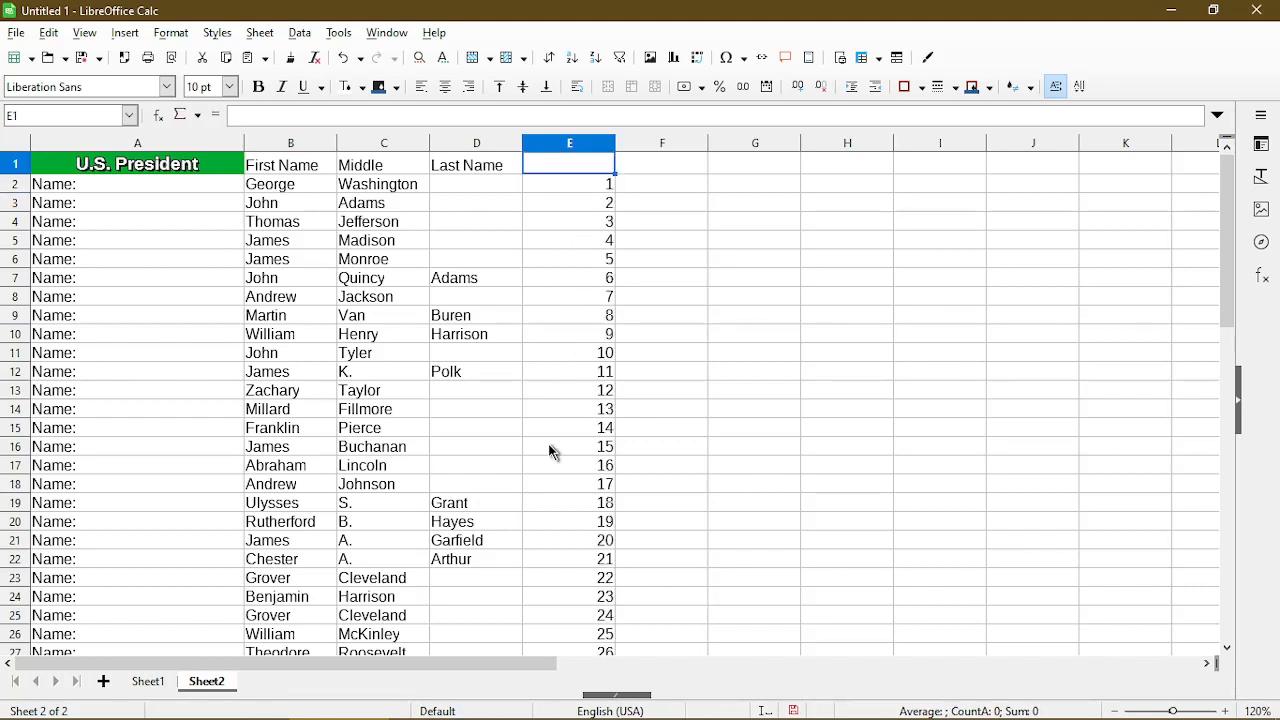
pyautogui.write('Ord')
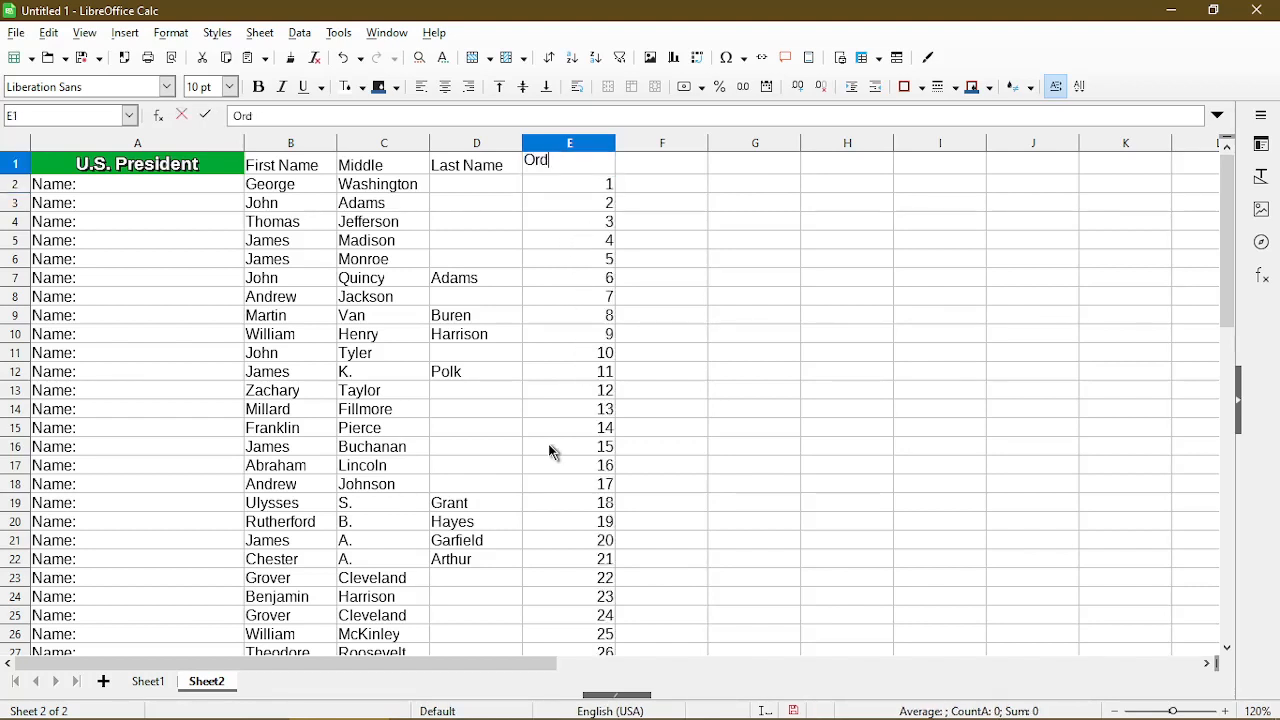
pyautogui.write('er / Index')
pyautogui.press('Return')
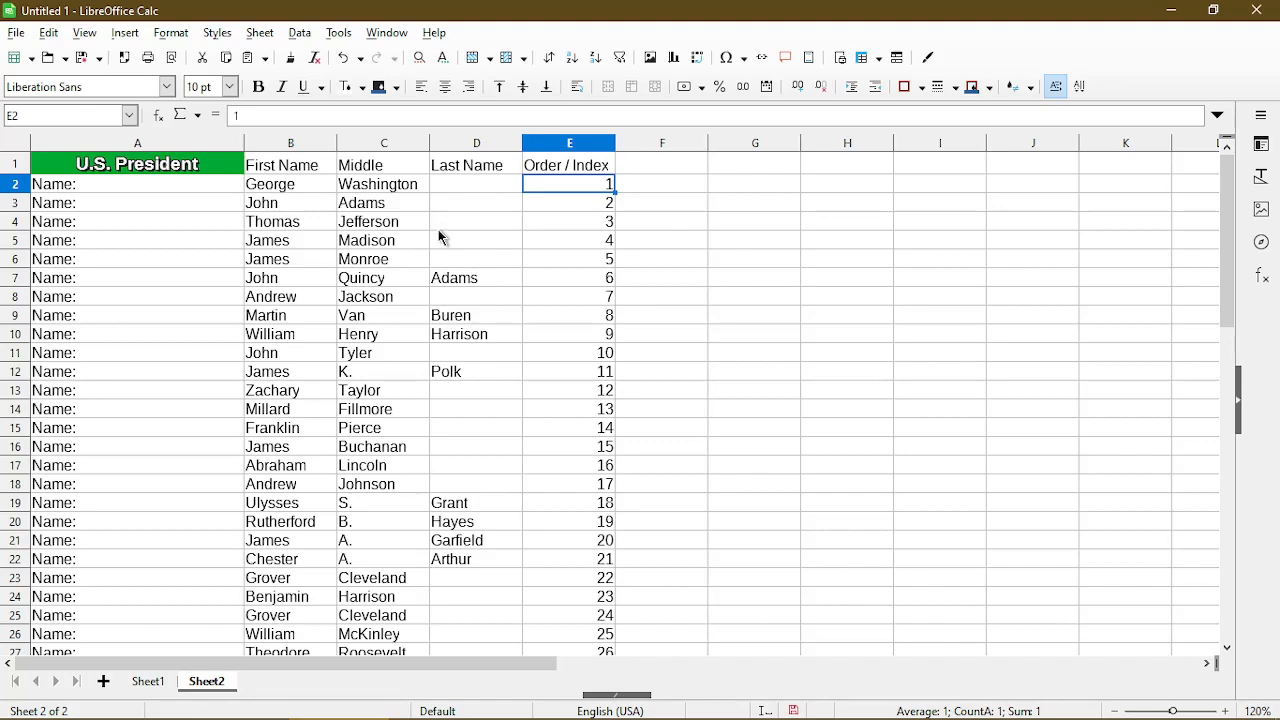
# Sort B1:E47 by Last Name in ascending order, treating the first row as column labels.
pyautogui.click(320, 166)
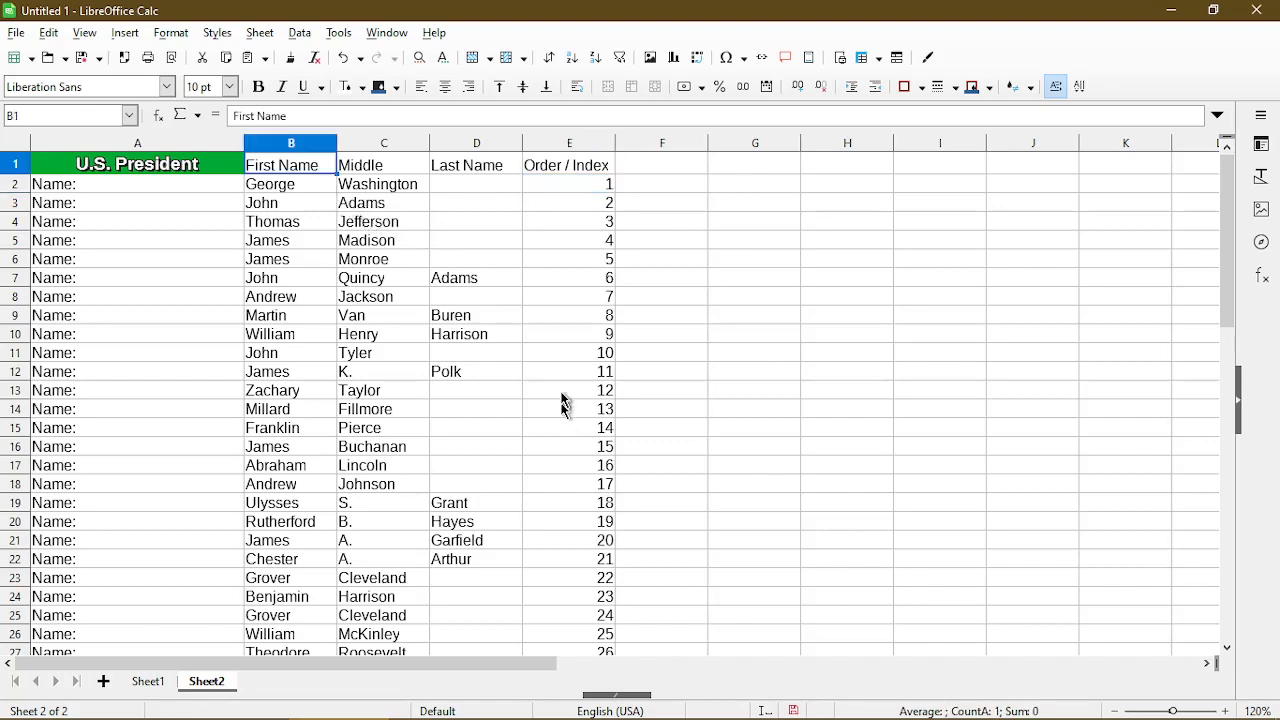
pyautogui.scroll(-12, 571, 412)
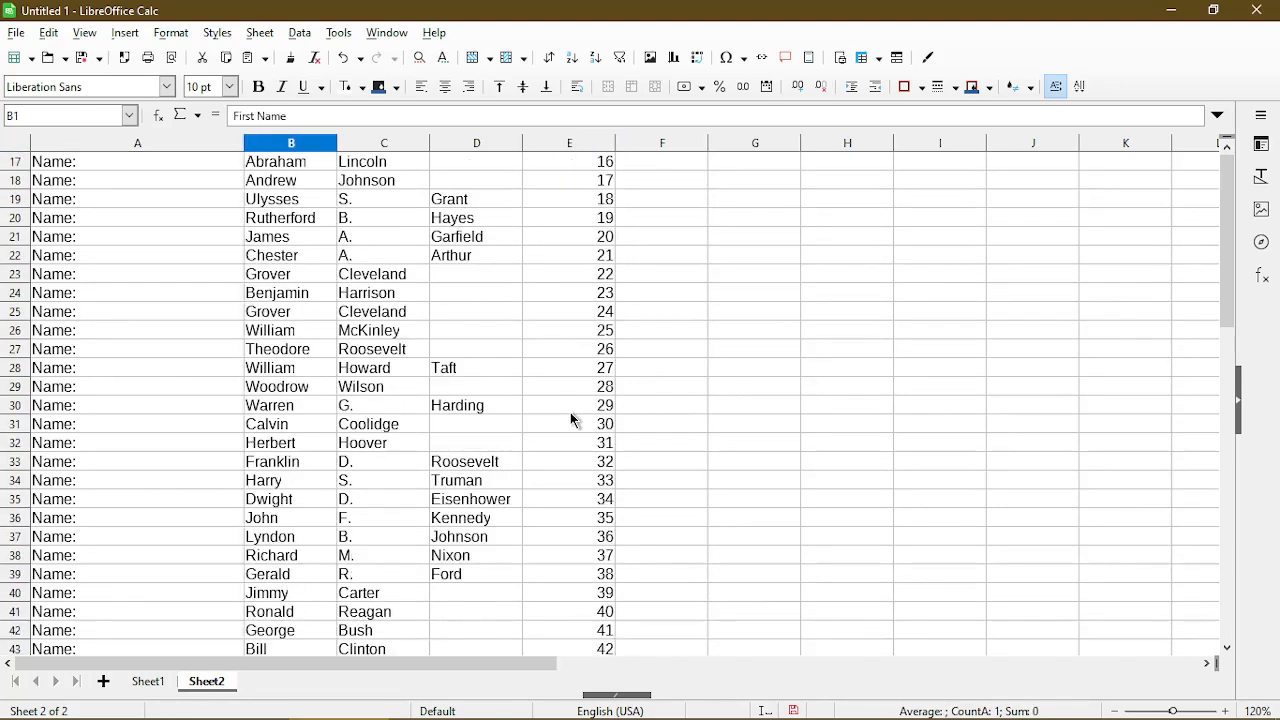
pyautogui.hotkey('alt', 'd')
pyautogui.press('s')
pyautogui.click(700, 247)
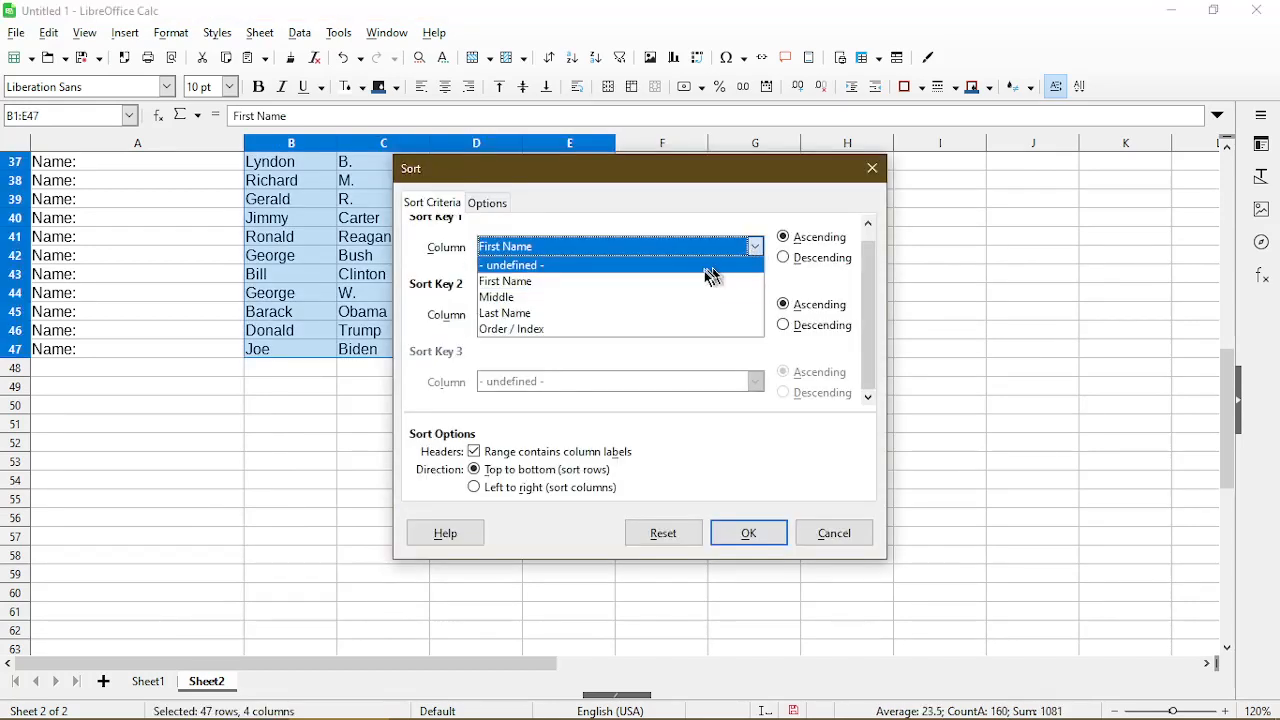
pyautogui.click(680, 314)
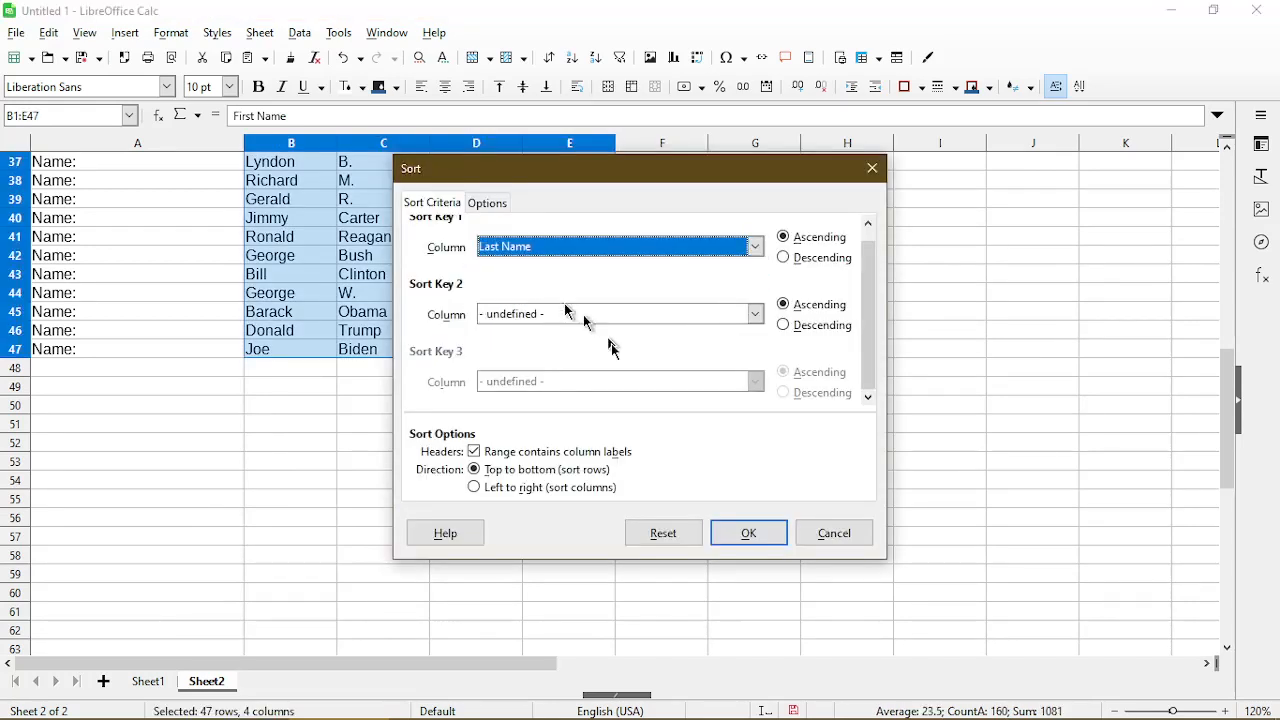
pyautogui.click(745, 537)
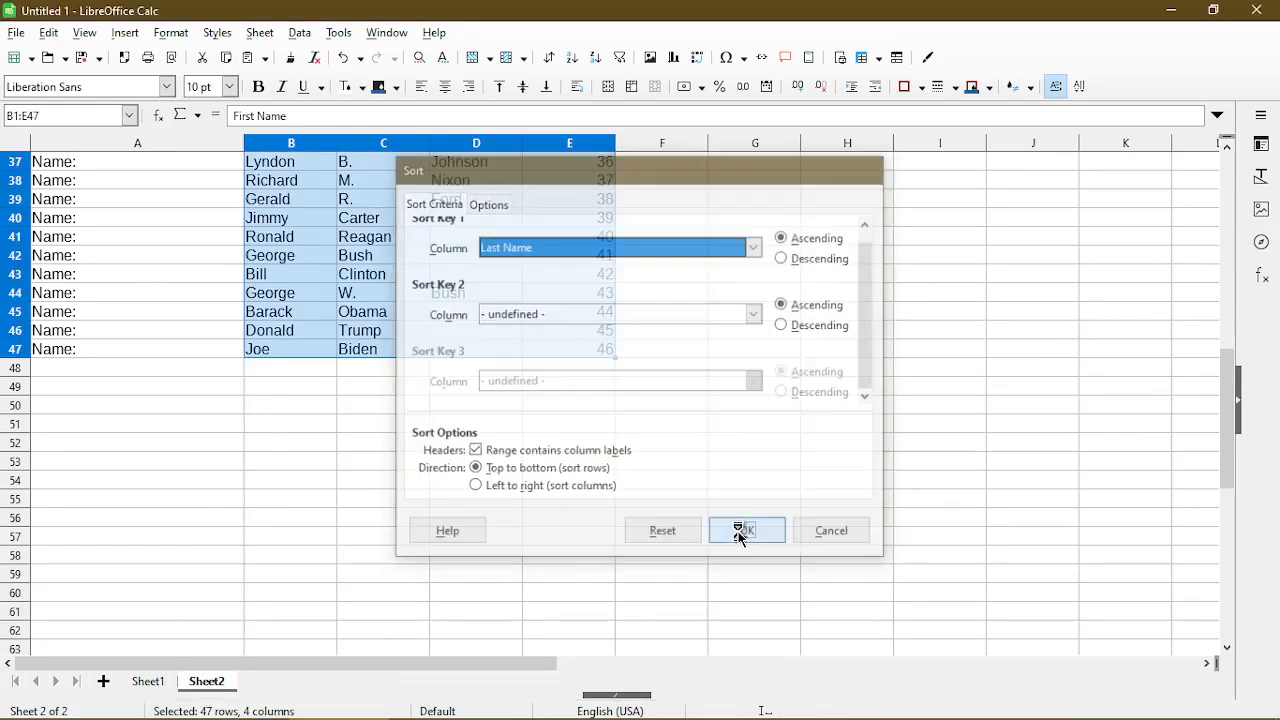
# Move the last names in C20:C47 of the Middle column into the Last Name column, starting at D20.
pyautogui.click(487, 316)
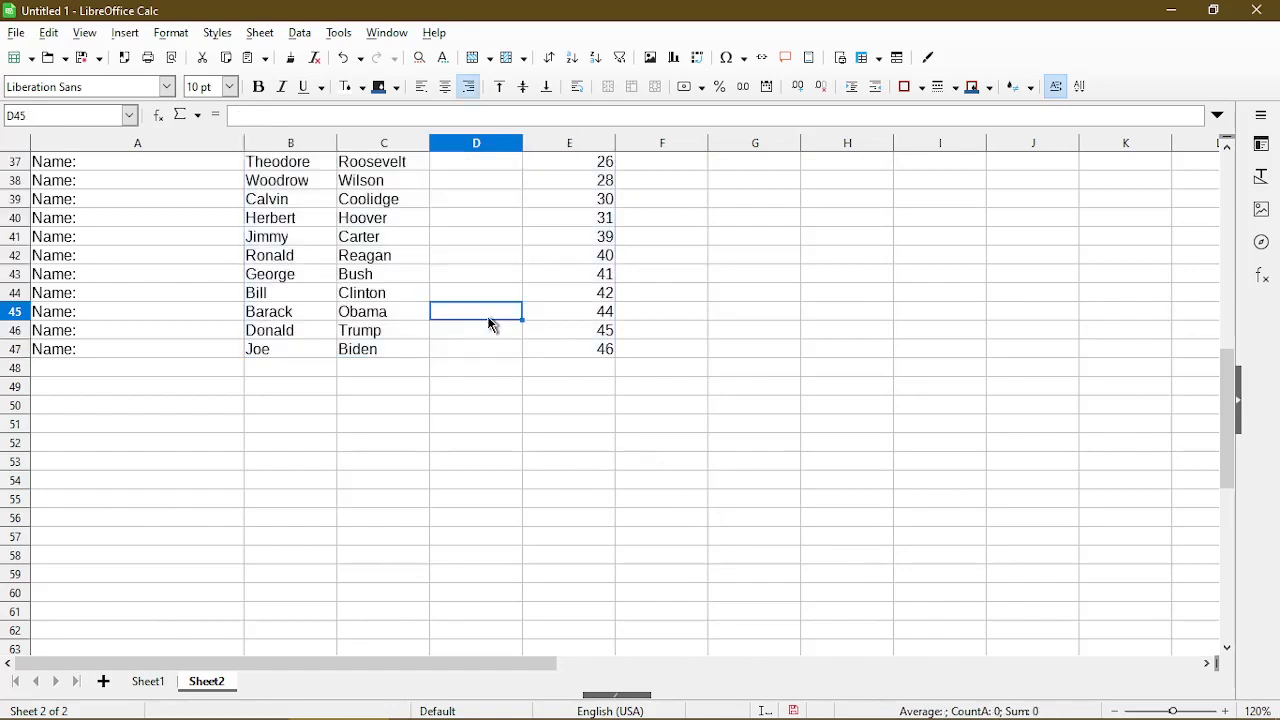
pyautogui.scroll(8, 487, 316)
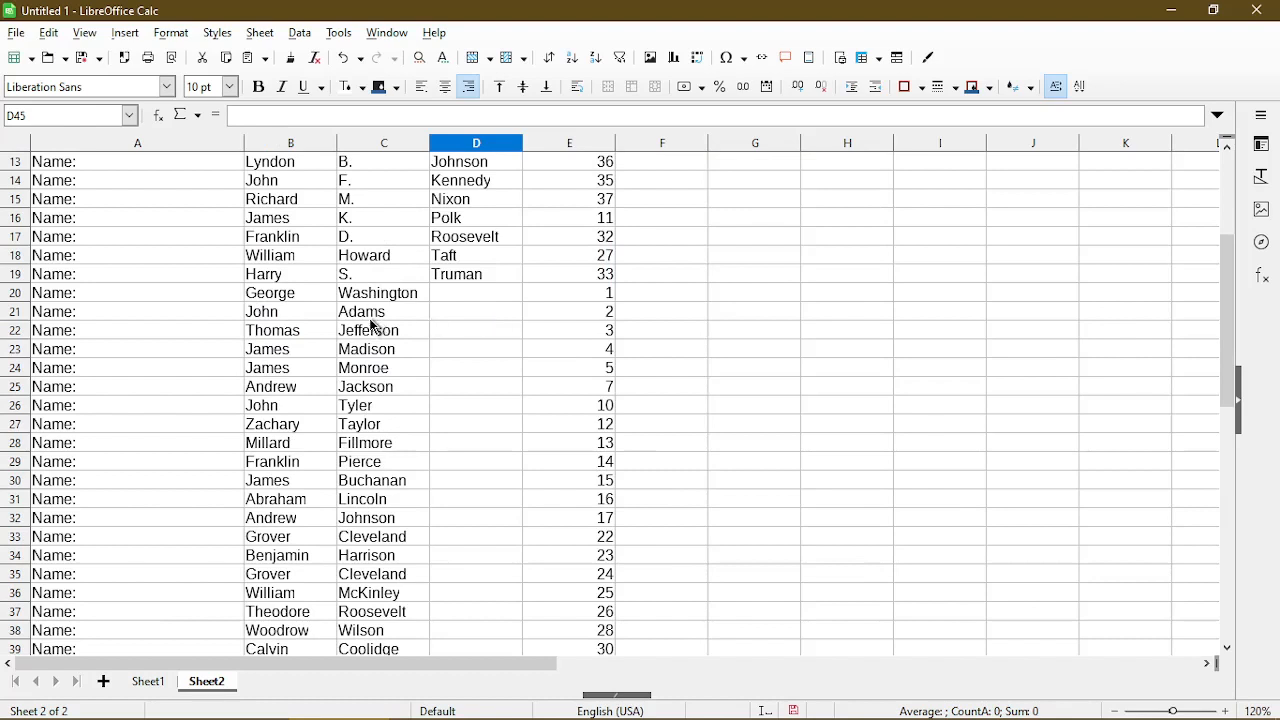
pyautogui.click(468, 294)
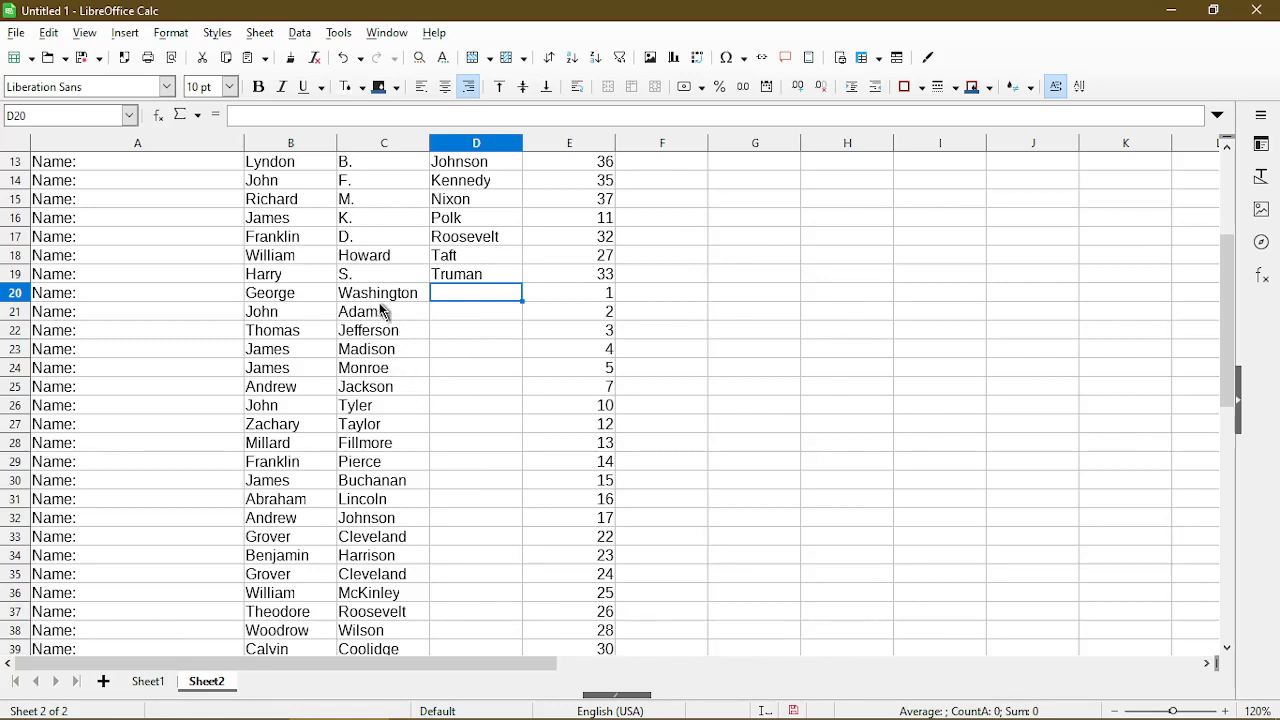
pyautogui.scroll(-3, 384, 420)
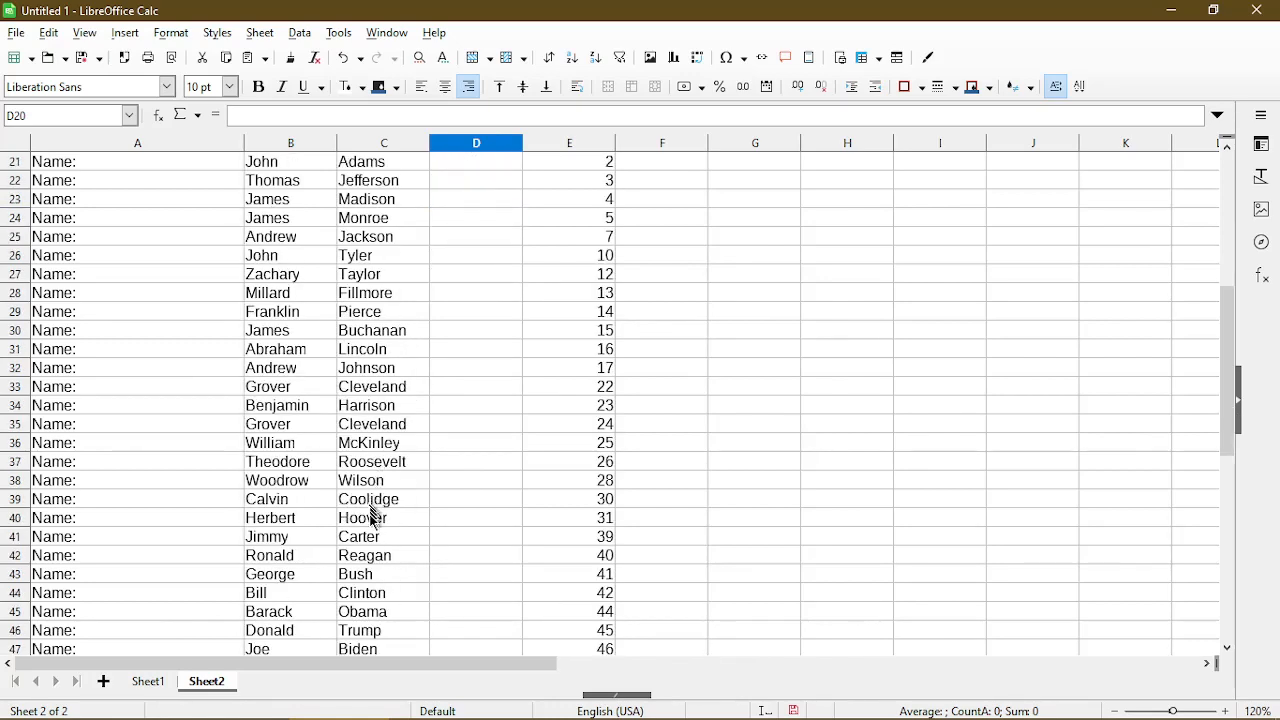
pyautogui.scroll(-2, 368, 588)
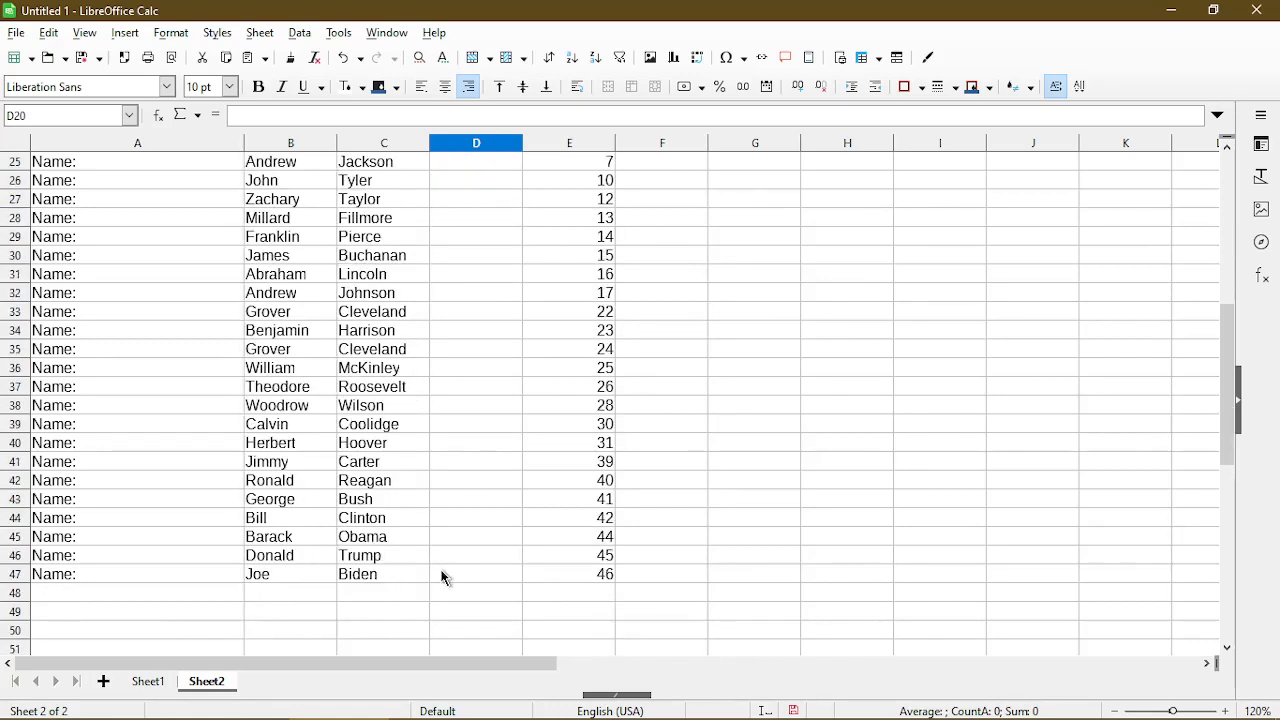
pyautogui.scroll(6, 440, 570)
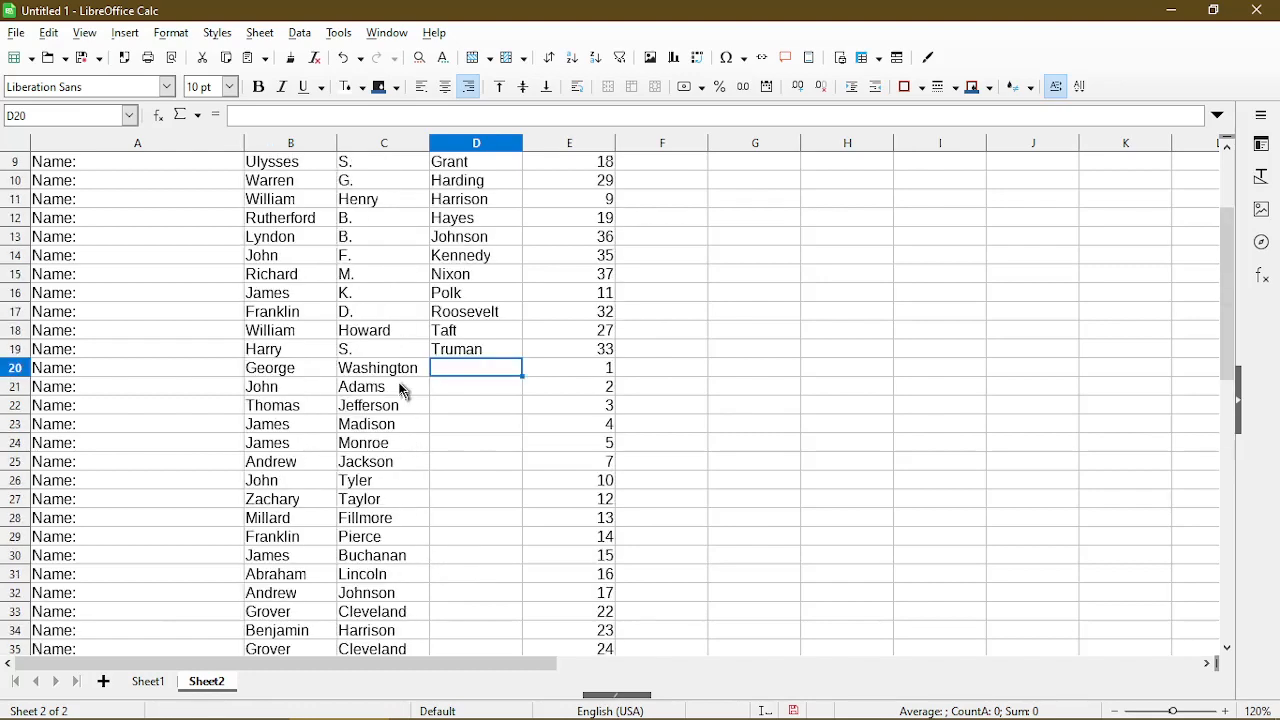
pyautogui.click(373, 372)
pyautogui.scroll(-8, 395, 445)
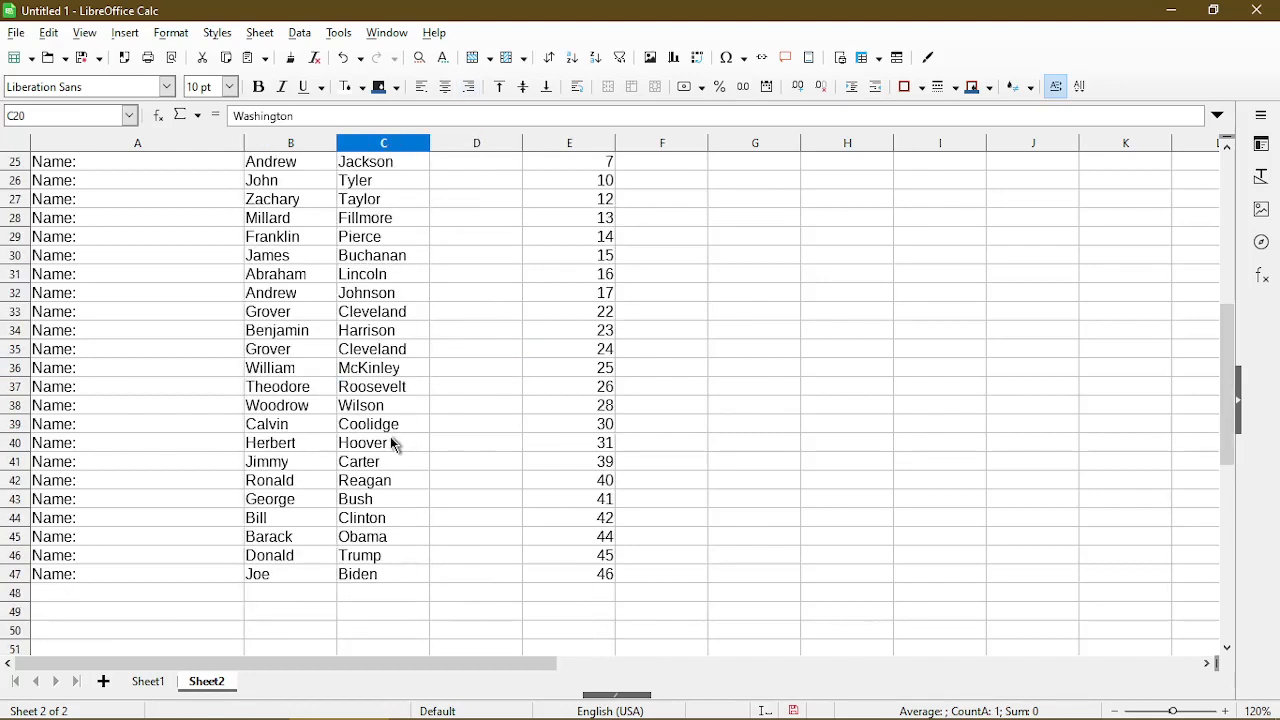
pyautogui.keyDown('shift'); pyautogui.click(398, 438); pyautogui.keyUp('shift')
pyautogui.scroll(5, 423, 423)
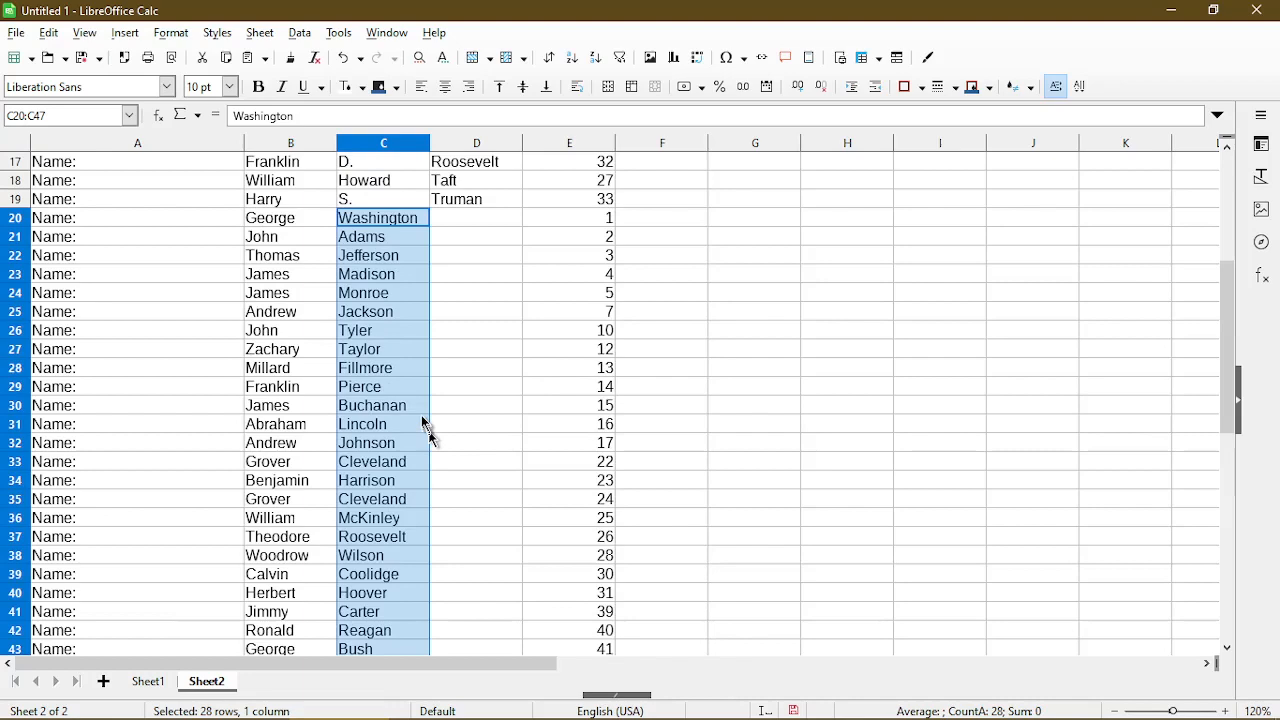
pyautogui.rightClick(412, 219)
pyautogui.click(453, 228)
pyautogui.rightClick(455, 219)
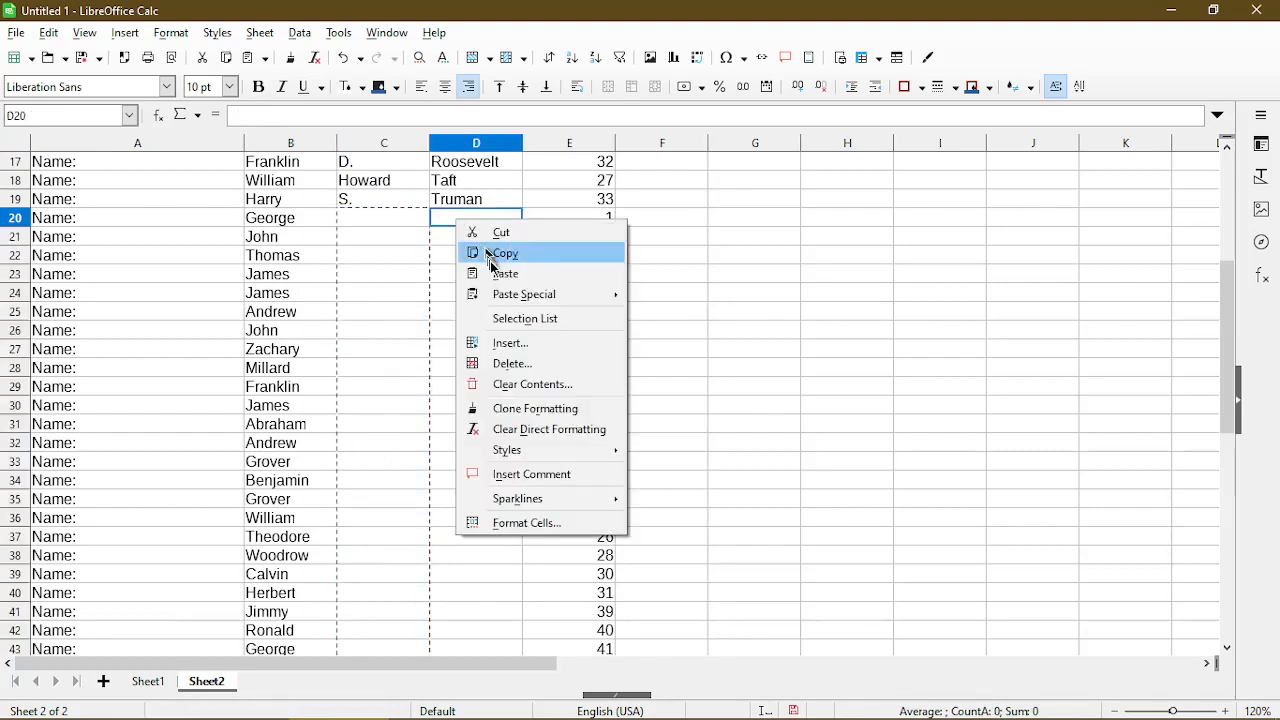
pyautogui.click(480, 271)
pyautogui.click(394, 312)
# Change the last name in D4 to Van Buren and clear Van from the Middle column in C4.
pyautogui.scroll(5, 394, 314)
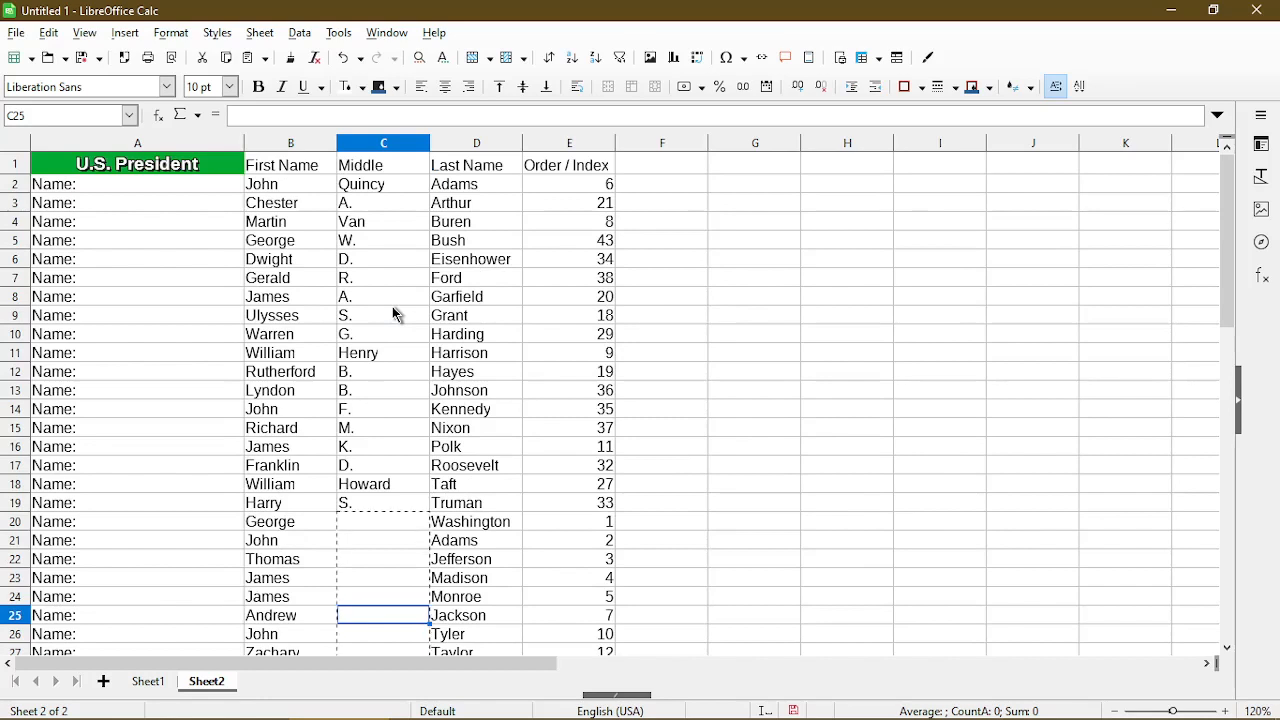
pyautogui.click(385, 229)
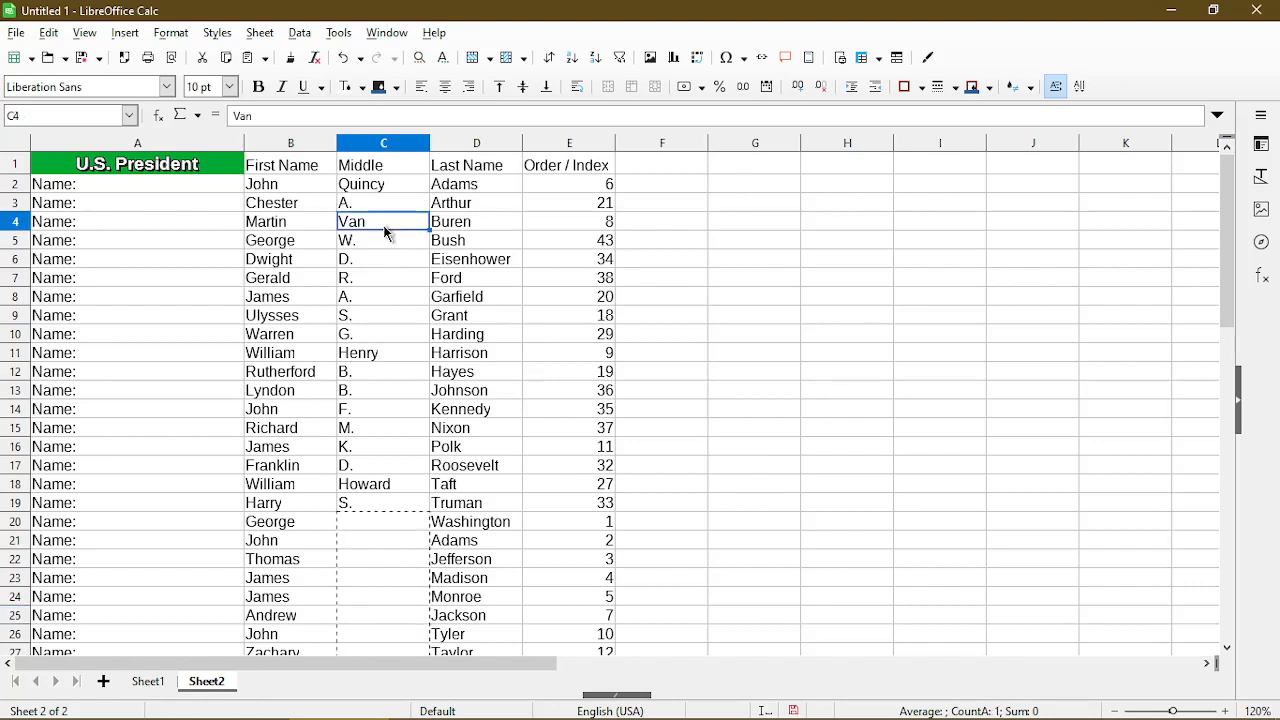
pyautogui.doubleClick(434, 222)
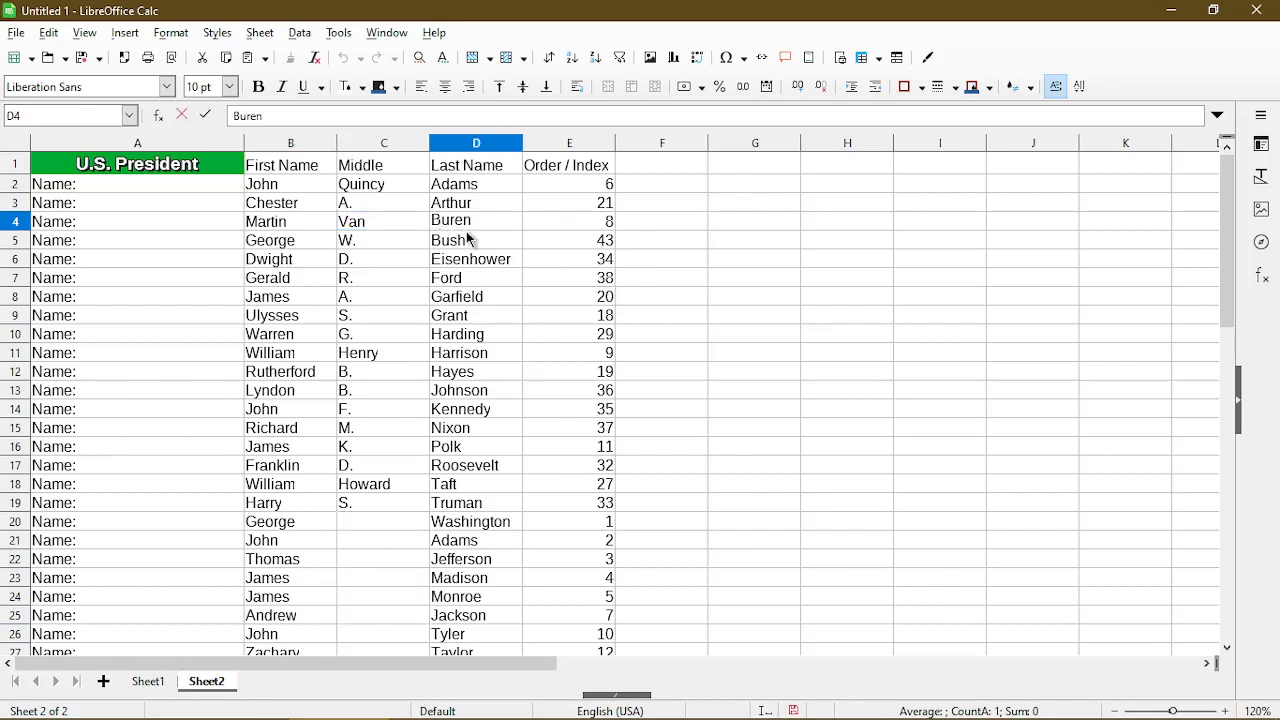
pyautogui.hotkey('ctrl', 'v')
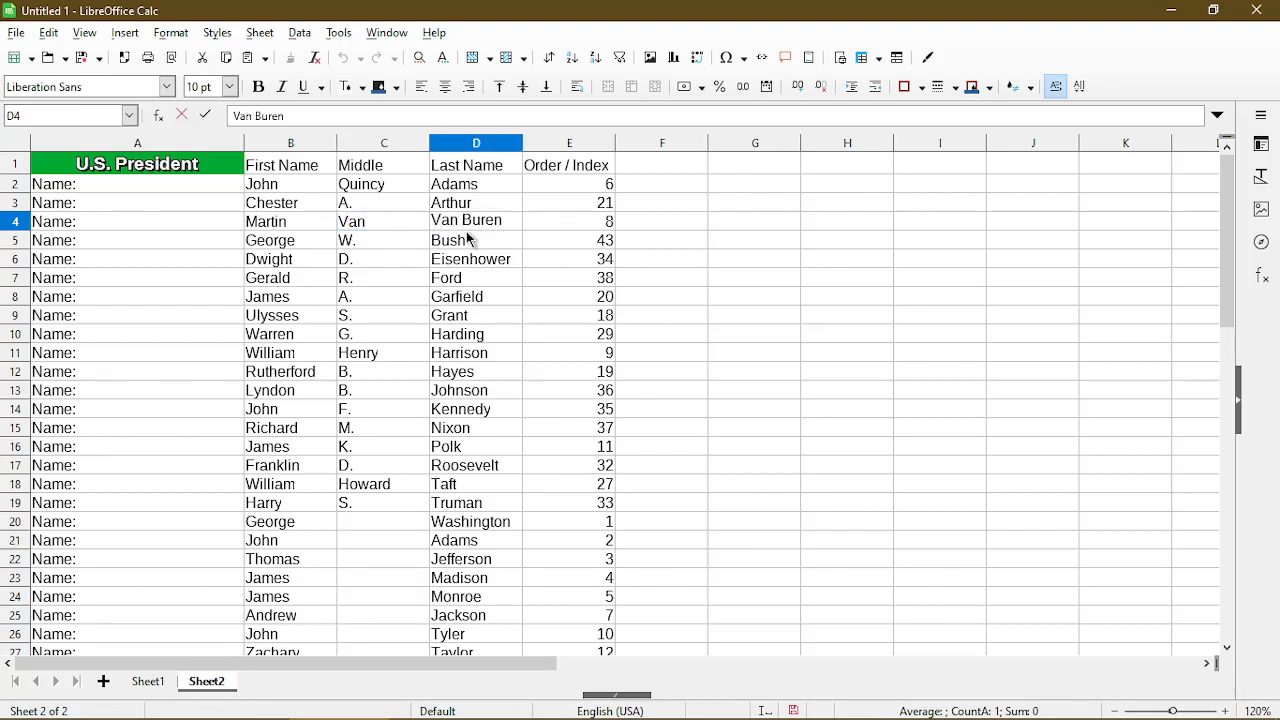
pyautogui.press('Return')
pyautogui.click(378, 222)
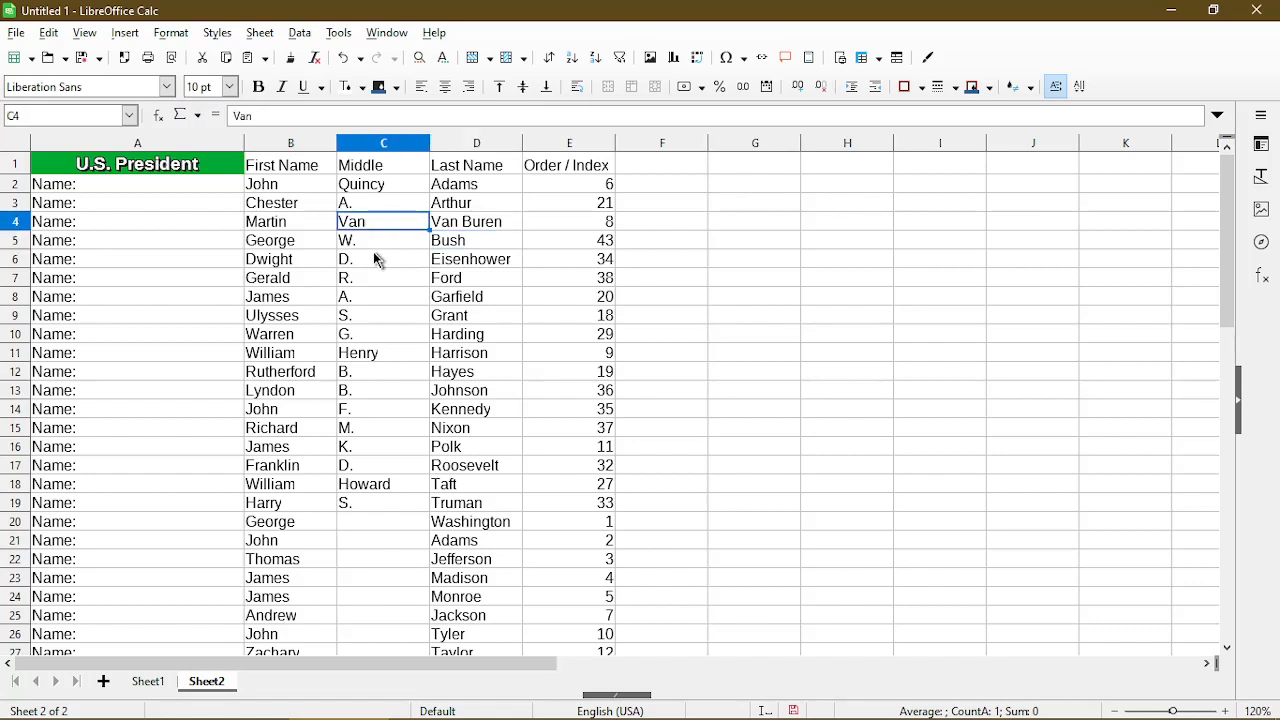
pyautogui.press('Delete')
# Sort B1:E47 by Order / Index in ascending order, treating the first row as column labels.
pyautogui.click(301, 170)
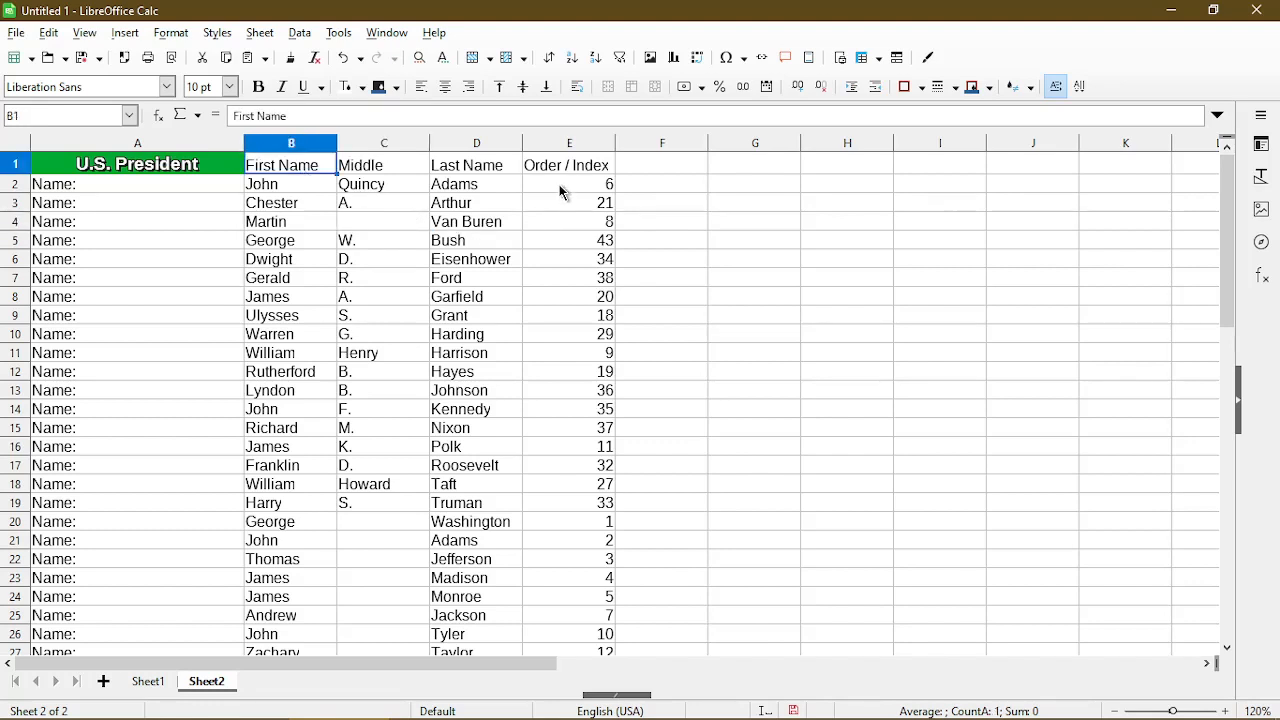
pyautogui.scroll(-4, 564, 420)
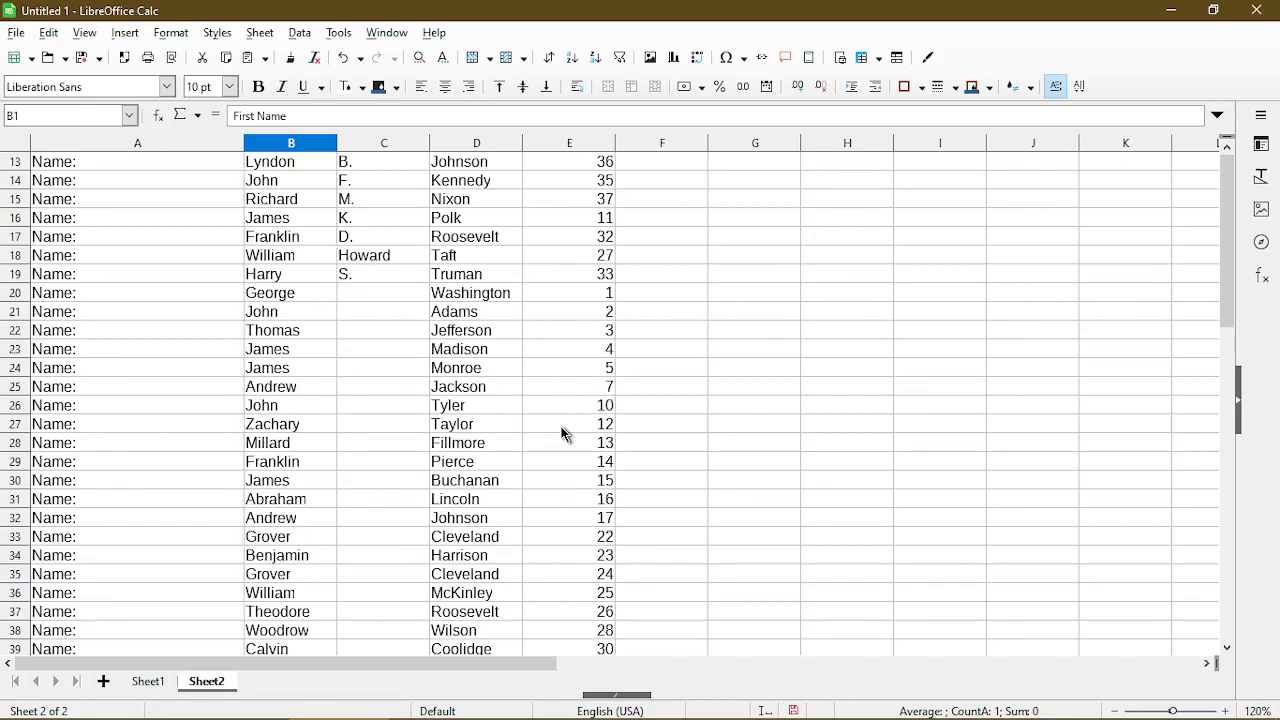
pyautogui.scroll(-8, 561, 434)
pyautogui.keyDown('shift'); pyautogui.click(554, 351); pyautogui.keyUp('shift')
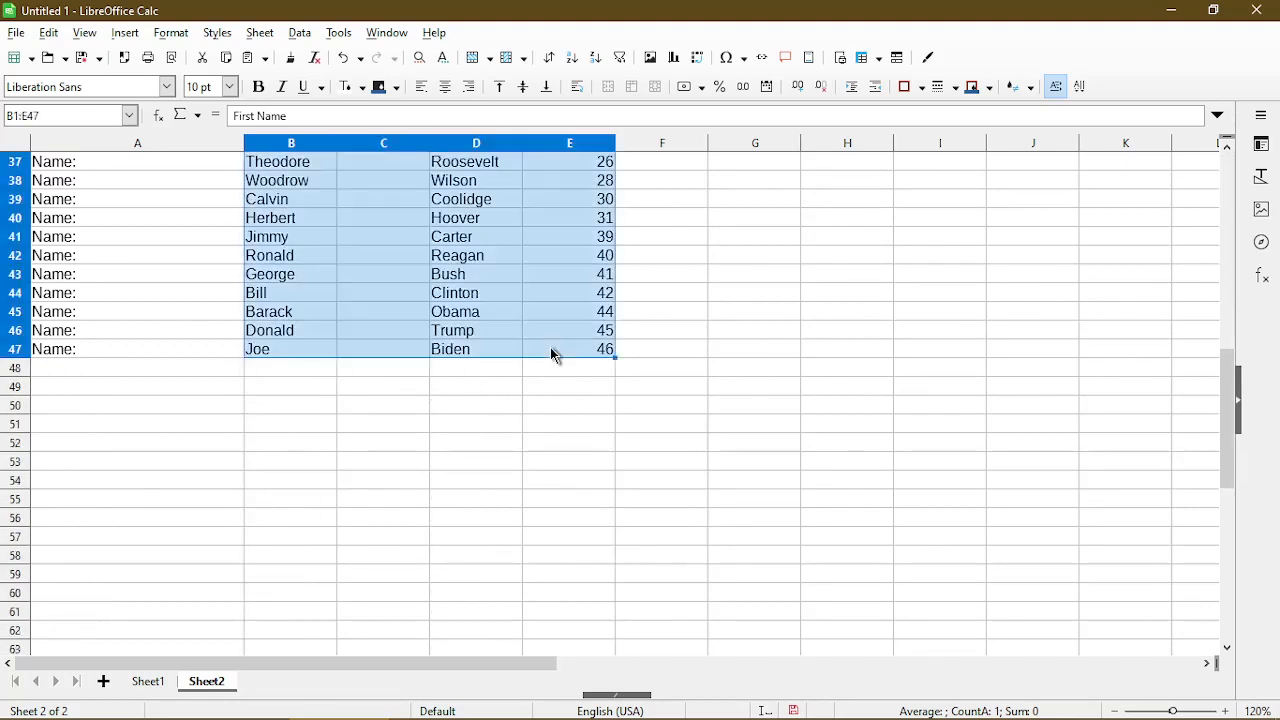
pyautogui.click(305, 33)
pyautogui.click(314, 54)
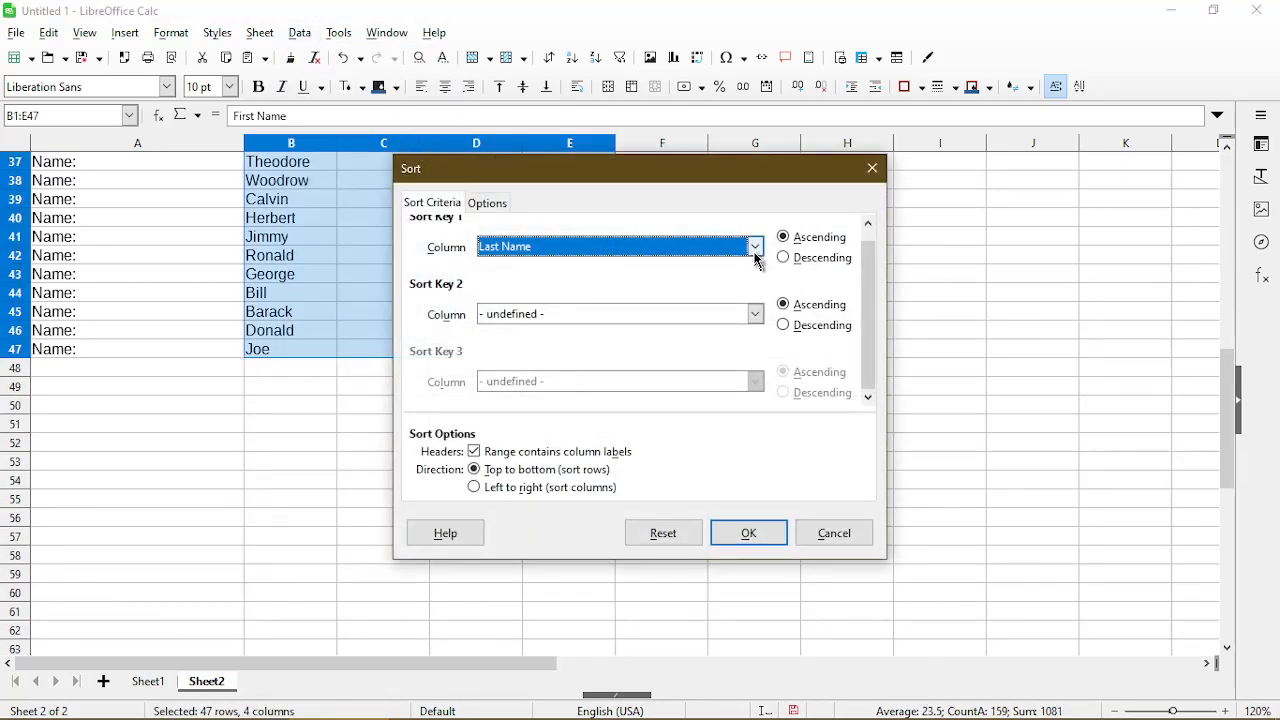
pyautogui.click(755, 247)
pyautogui.click(669, 330)
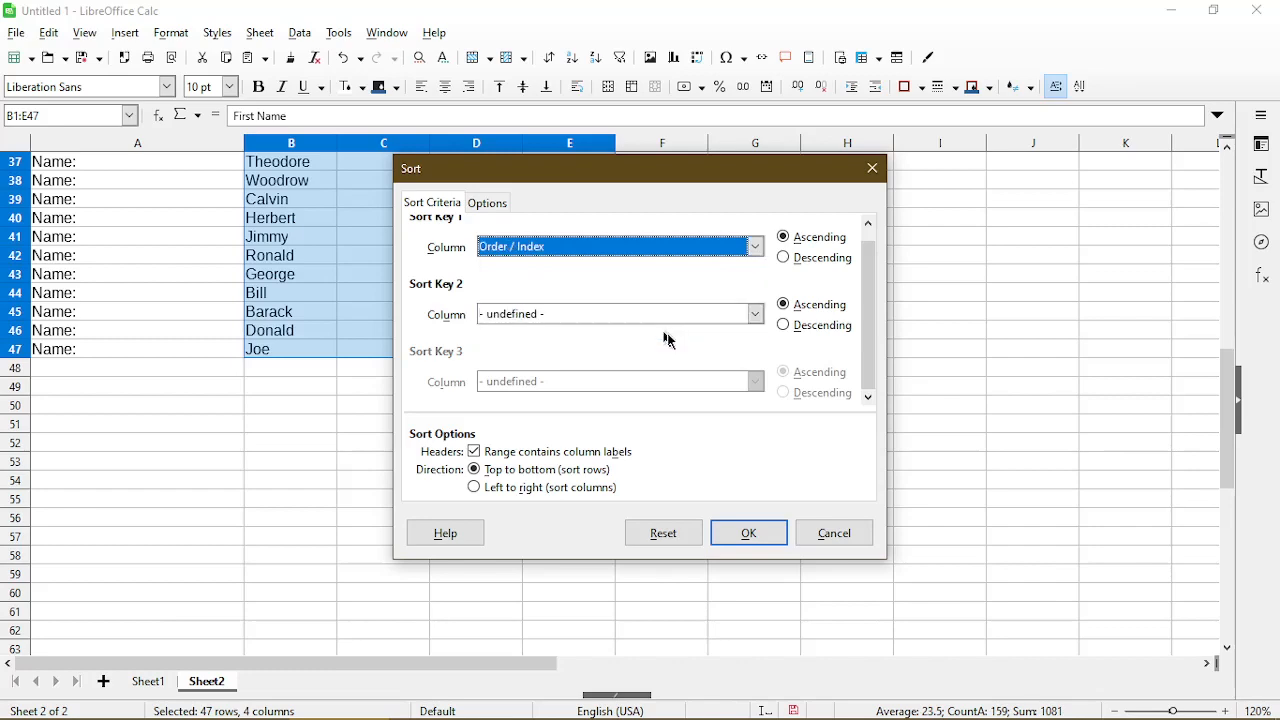
pyautogui.click(729, 540)
pyautogui.scroll(12, 560, 380)
pyautogui.click(537, 181)
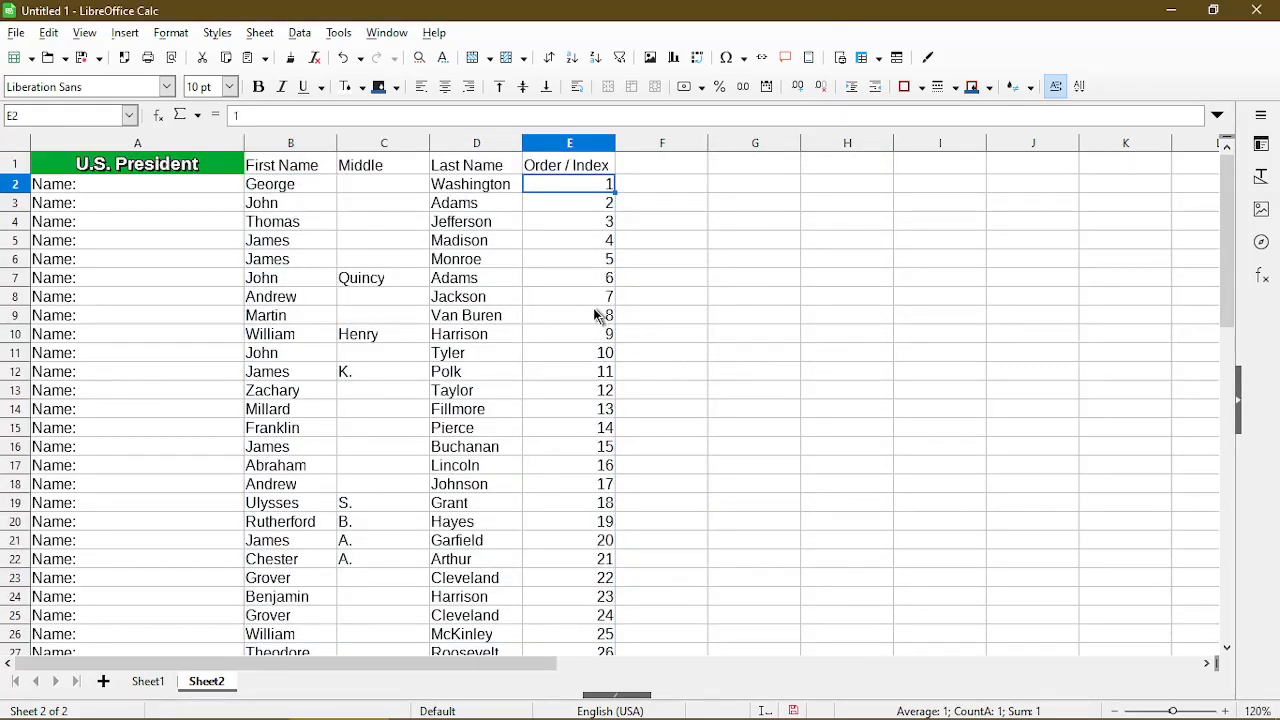
# Move the entire Order / Index column from column E to column A, overwriting the U.S. President column.
pyautogui.click(561, 152)
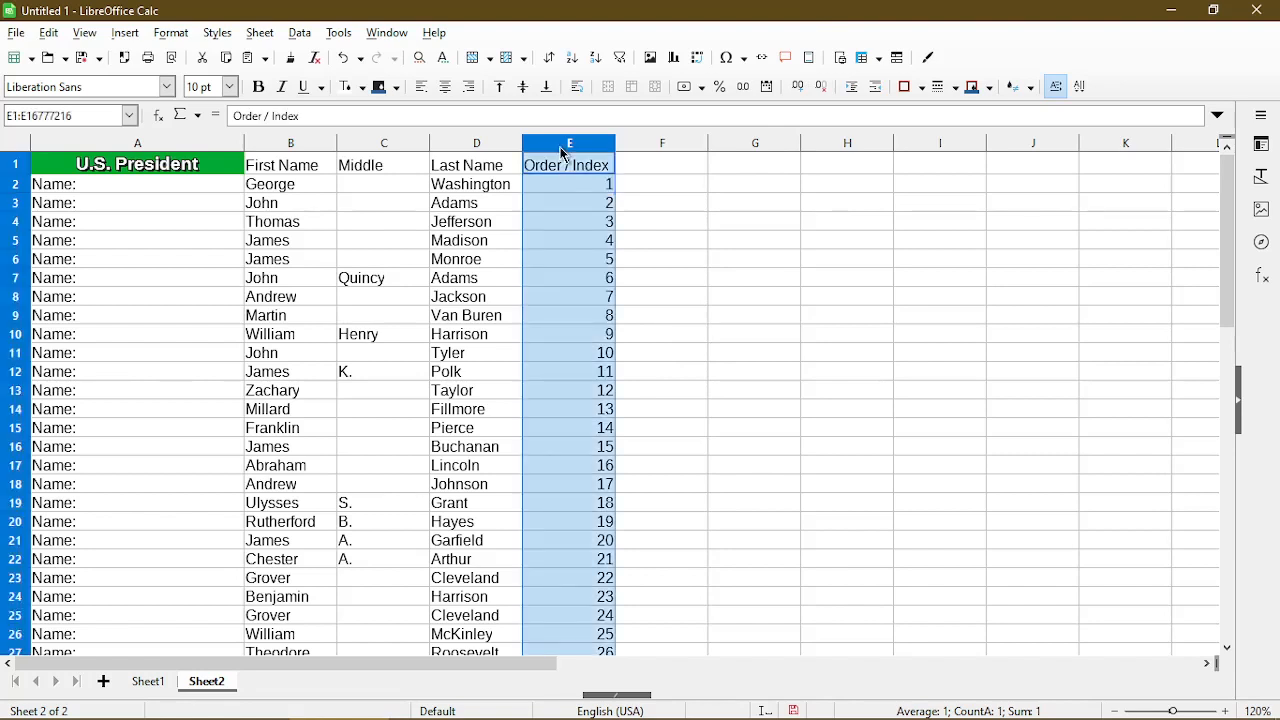
pyautogui.rightClick(570, 373)
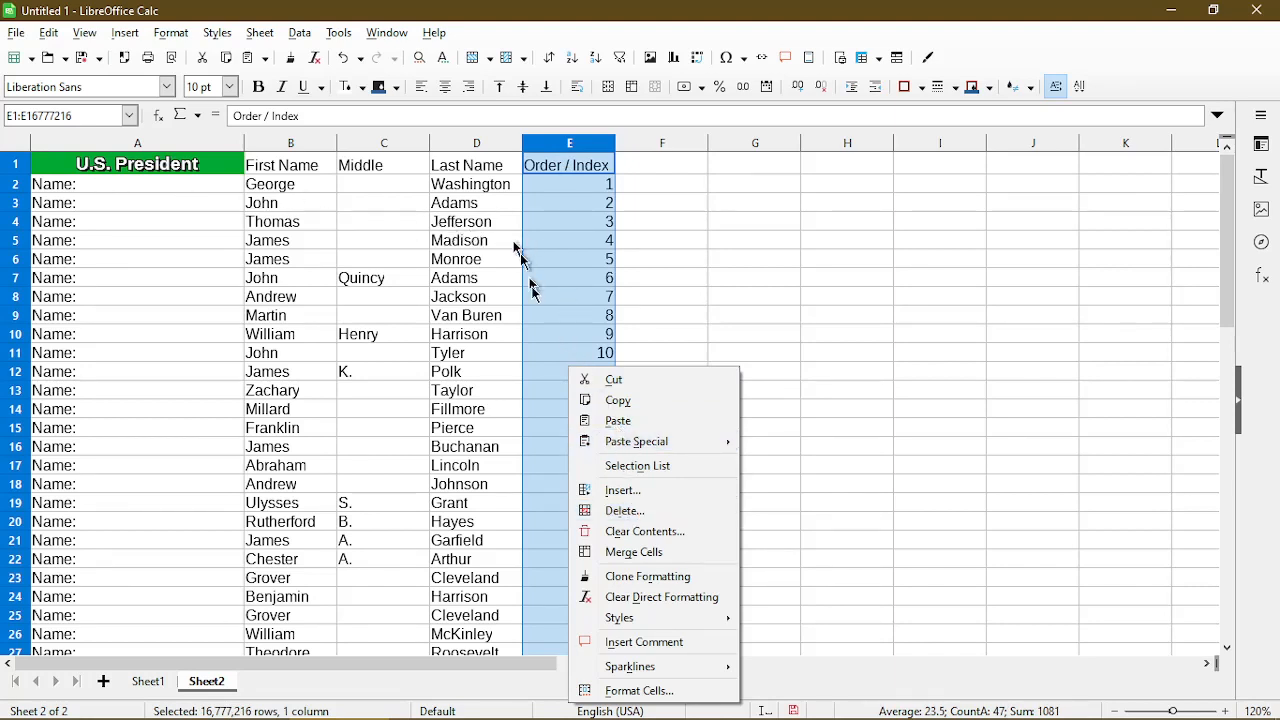
pyautogui.click(564, 368)
pyautogui.hotkey('ctrl', 'x')
pyautogui.rightClick(237, 150)
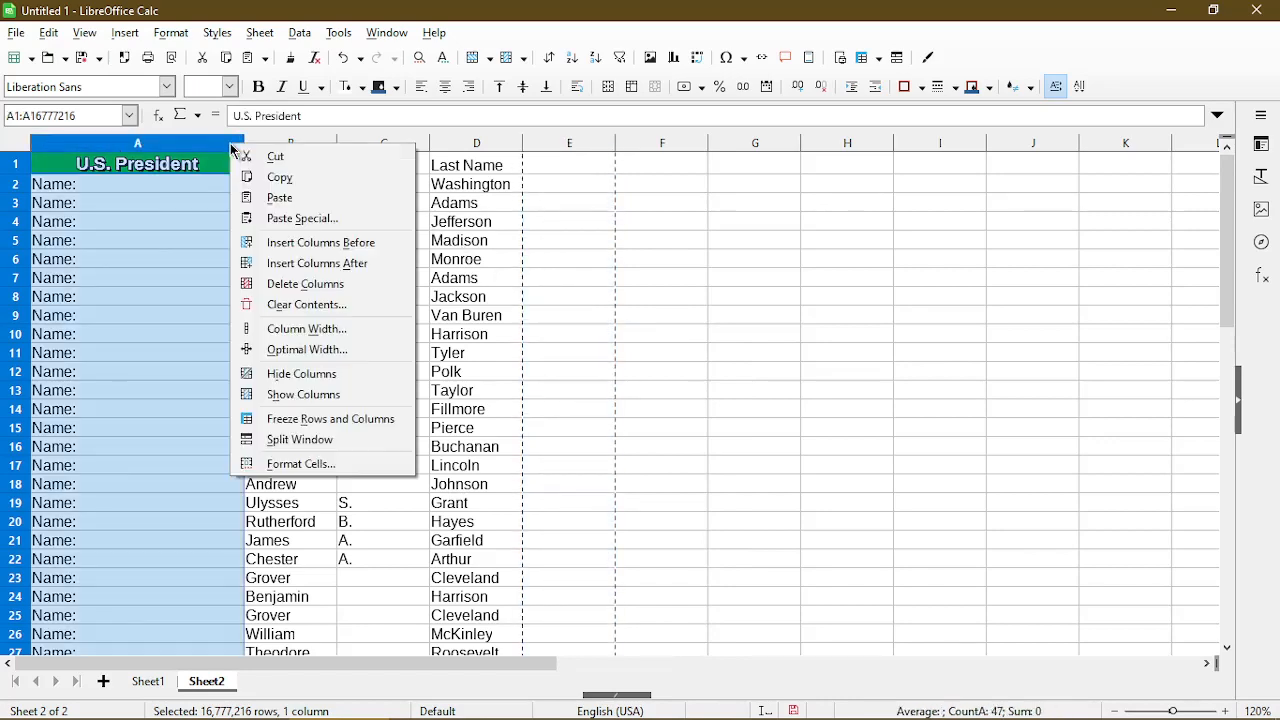
pyautogui.click(271, 194)
pyautogui.click(112, 178)
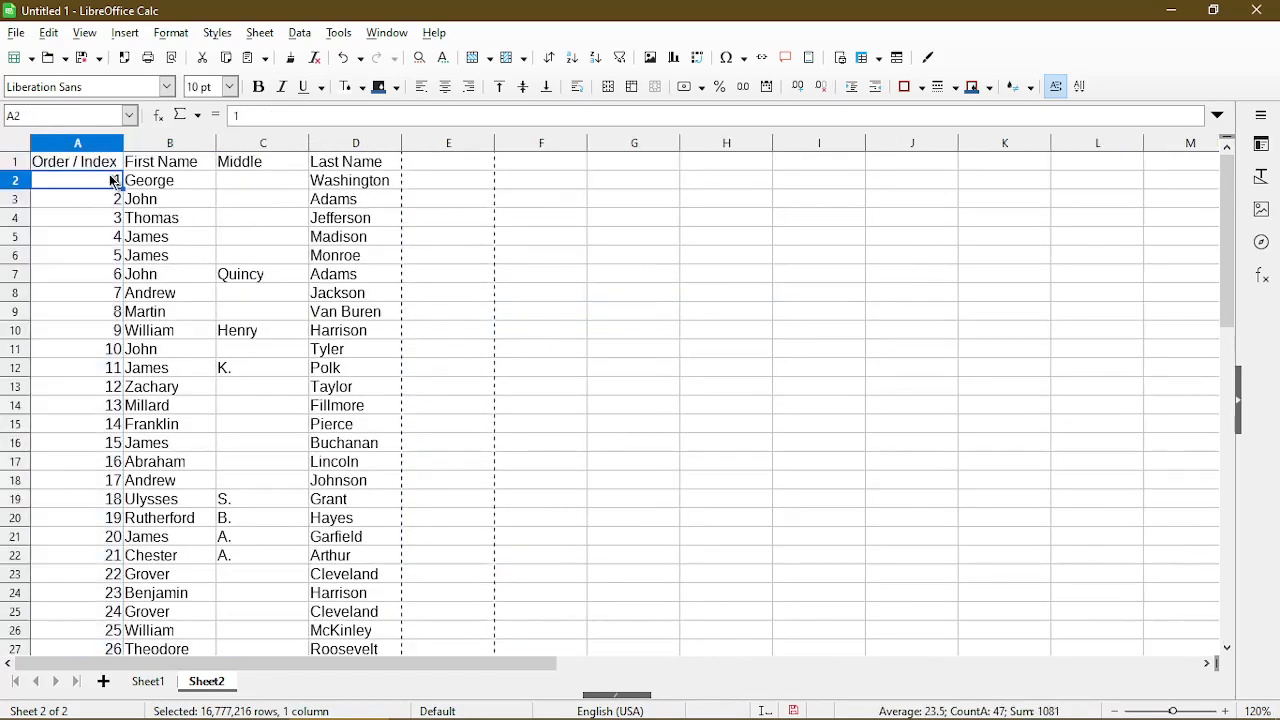
# Make the headings in A1:D1 bold and centred, and fit column A's width to its contents.
pyautogui.click(112, 166)
pyautogui.keyDown('shift'); pyautogui.click(328, 162); pyautogui.keyUp('shift')
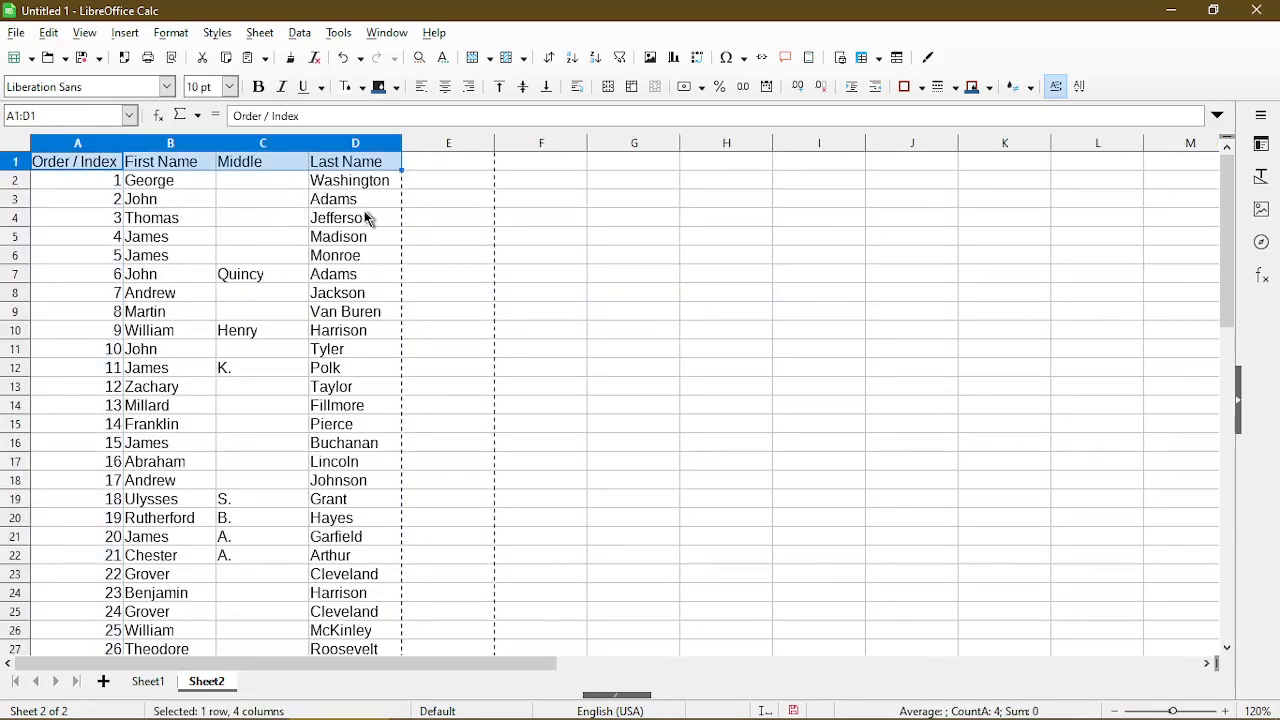
pyautogui.hotkey('ctrl', 'b')
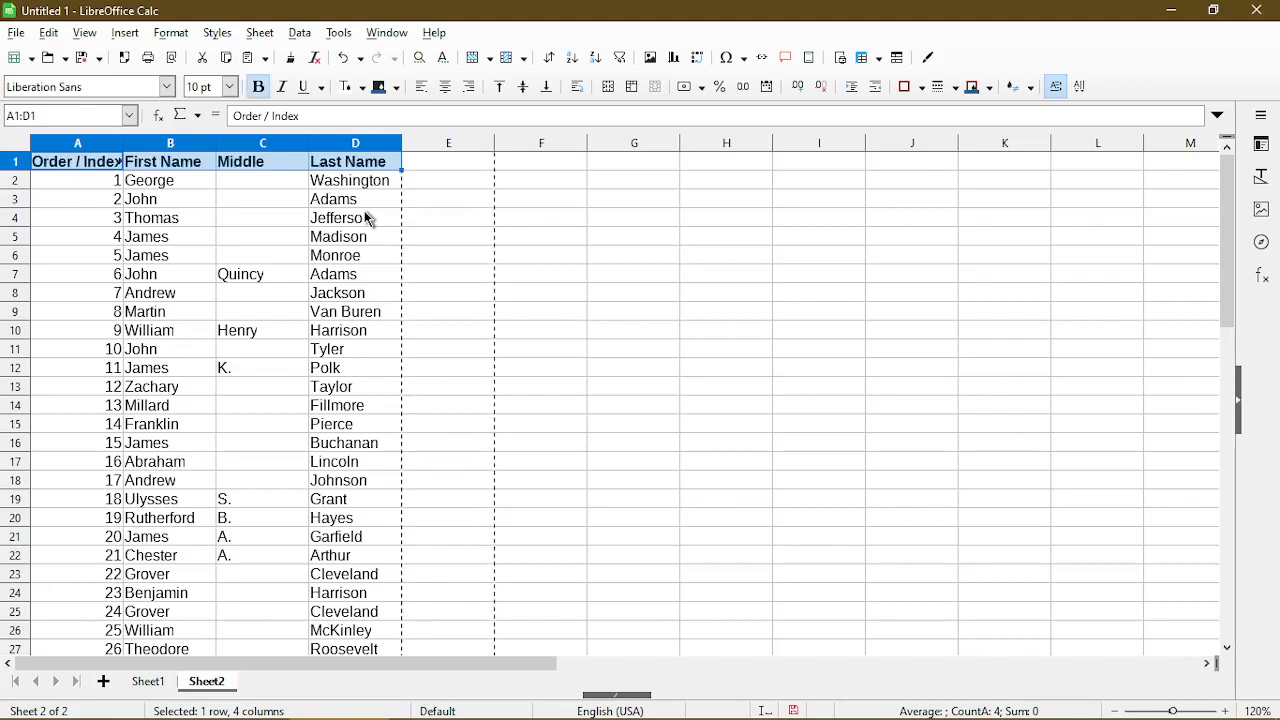
pyautogui.click(445, 86)
pyautogui.click(224, 274)
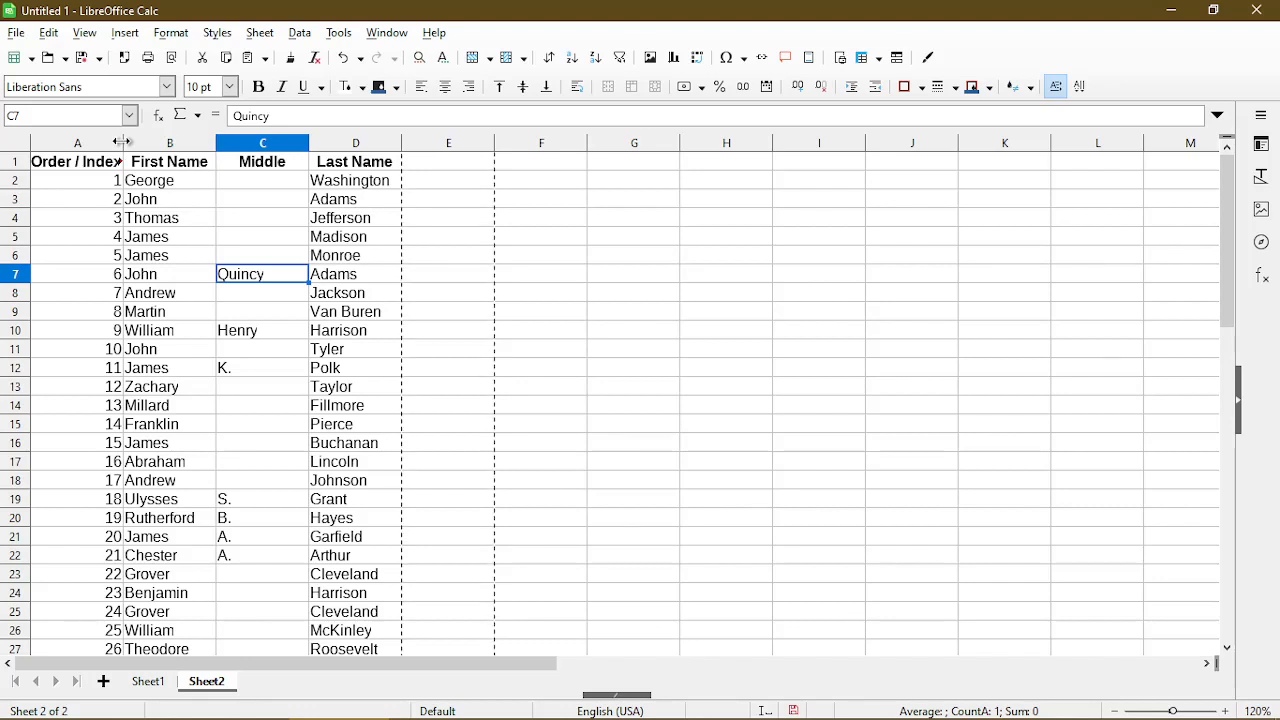
pyautogui.doubleClick(122, 142)
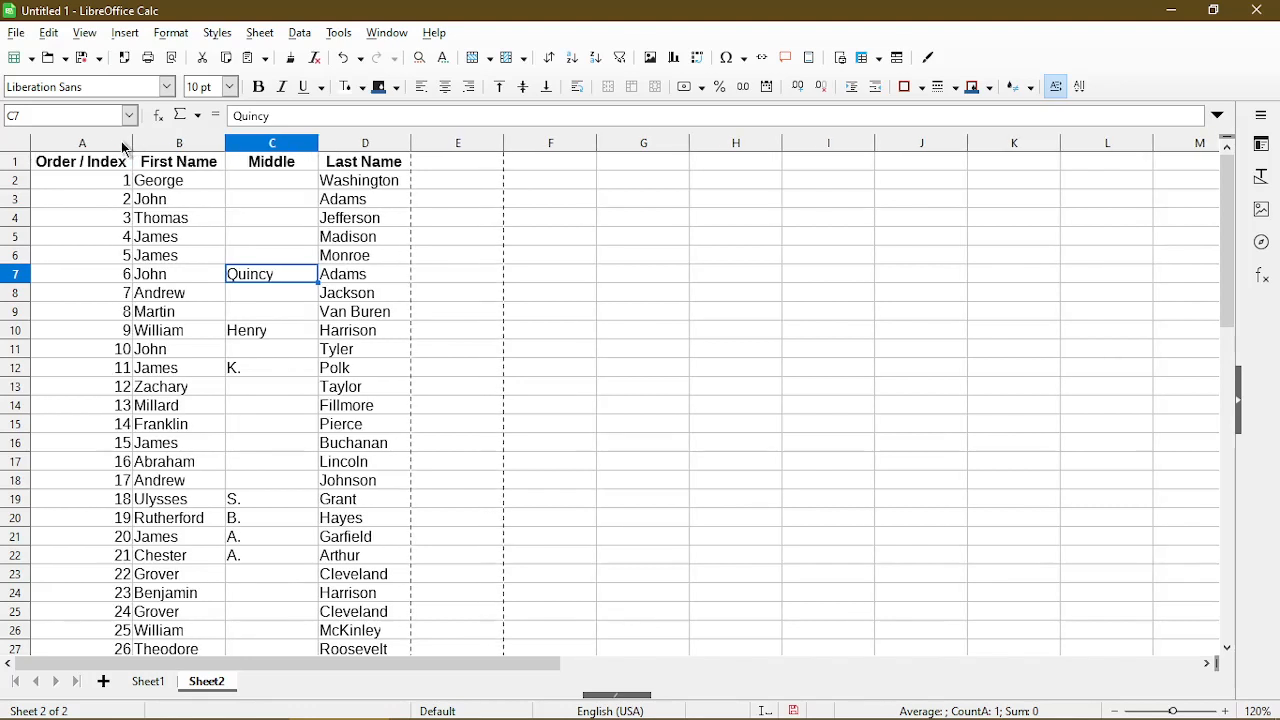
pyautogui.click(98, 280)
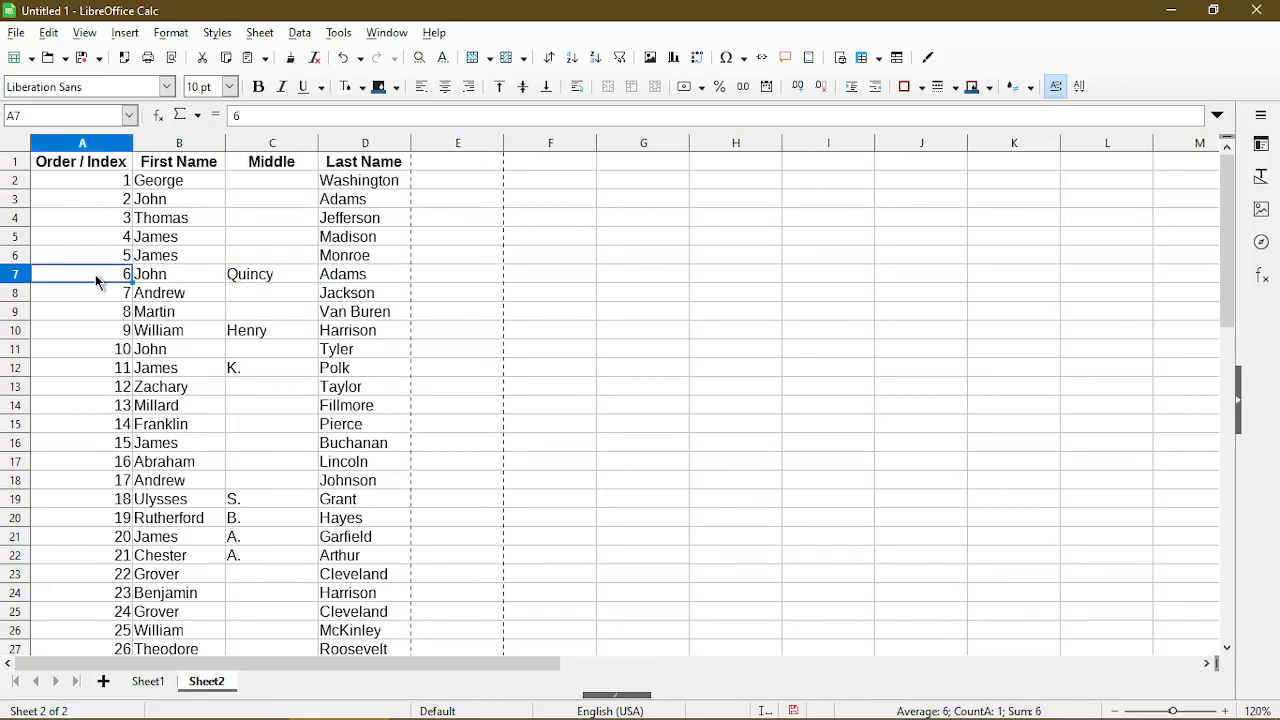